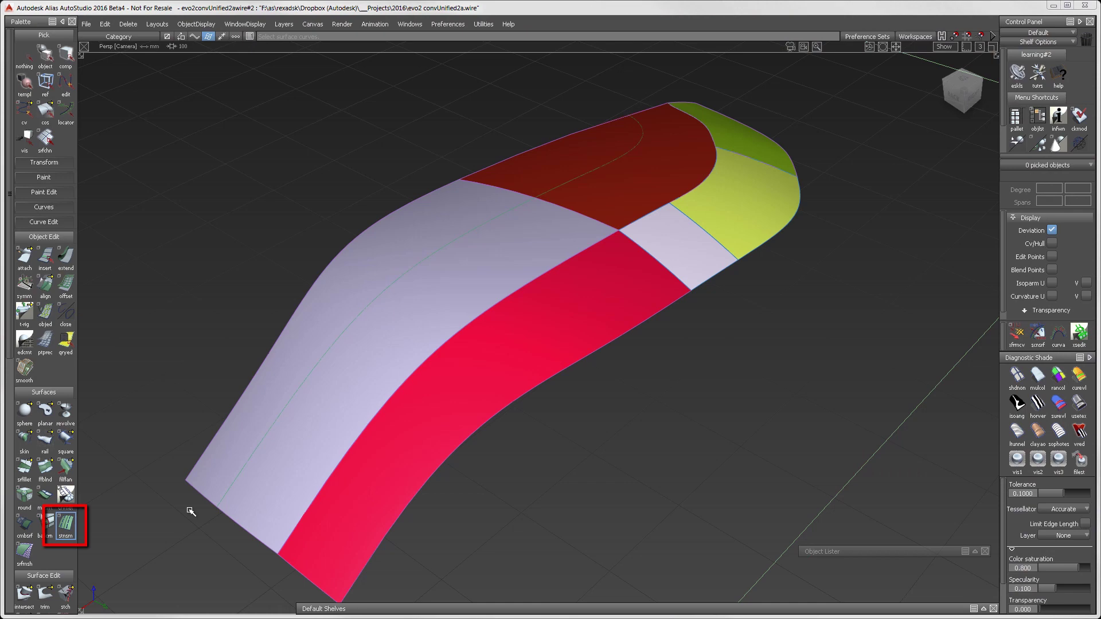
# Step: Keep Join as the seam type and pick the curve across the lavender surface as the seam path
pyautogui.doubleClick(70, 522)
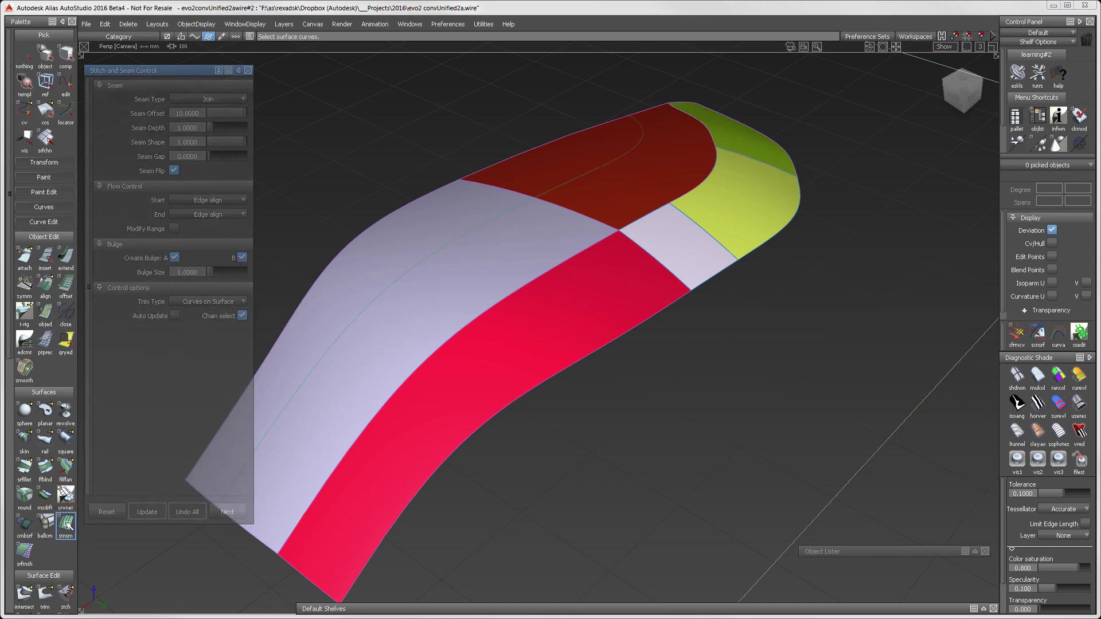
pyautogui.click(220, 99)
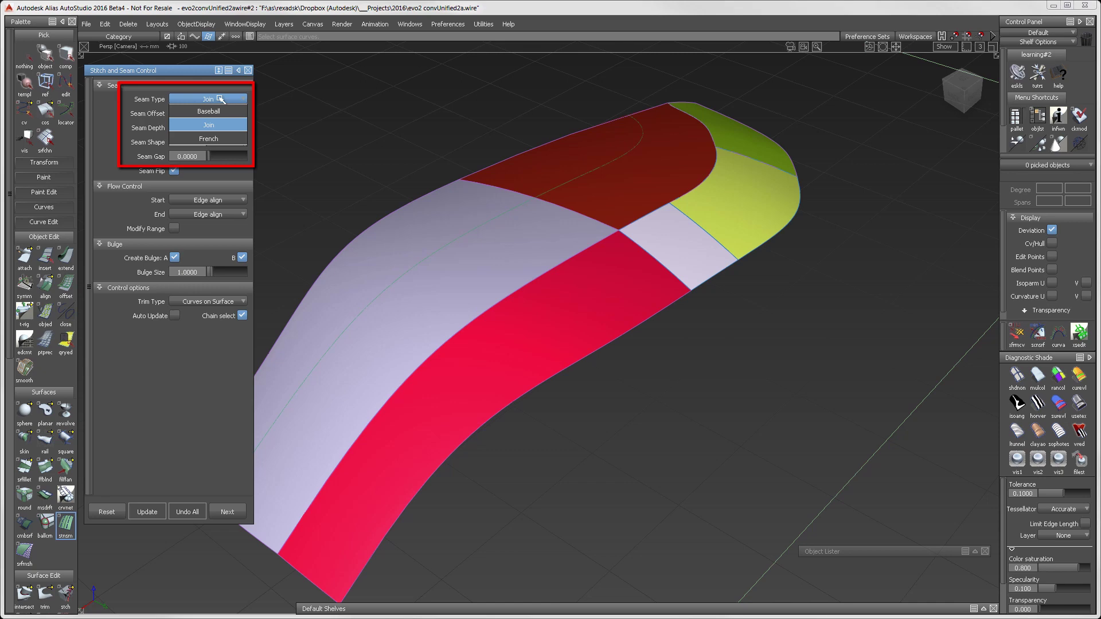
pyautogui.click(231, 125)
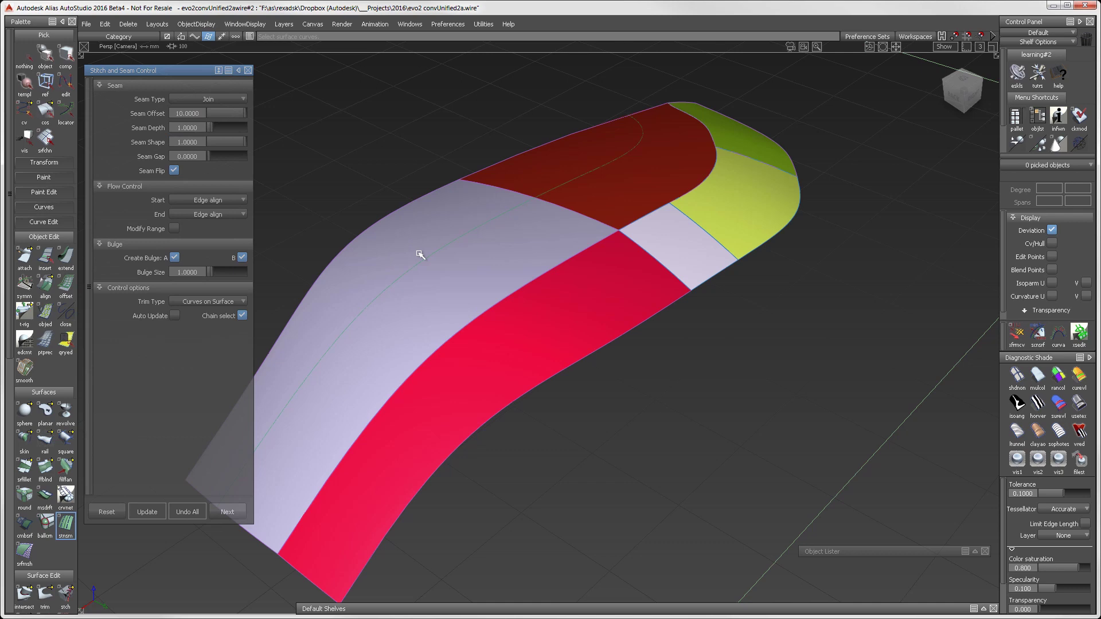
pyautogui.click(474, 233)
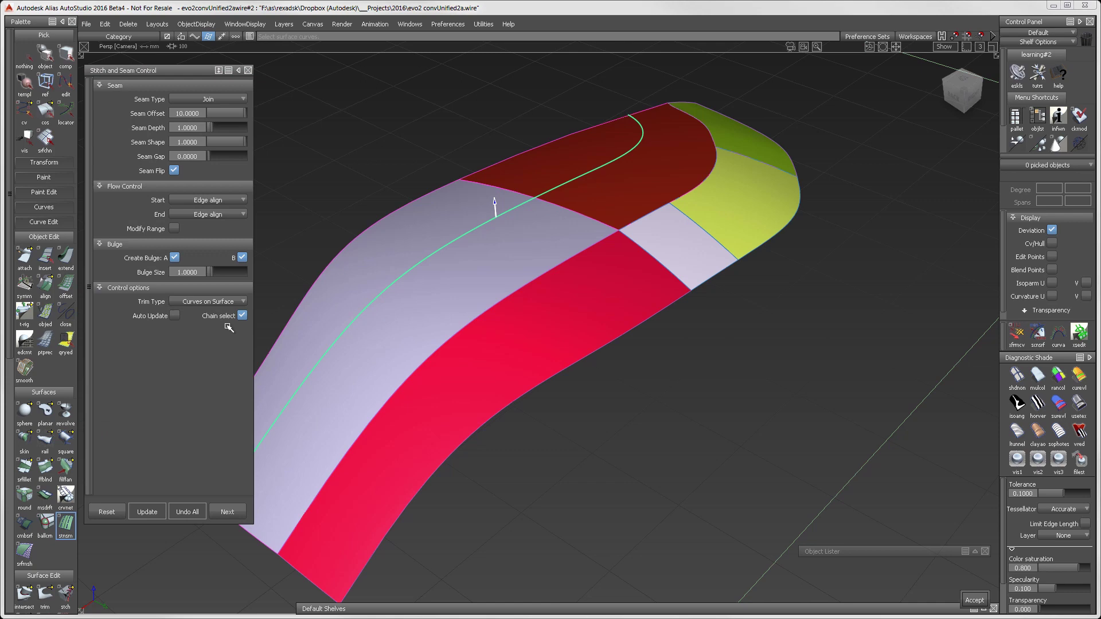
# Step: Accept the picked curve and set both start and end flow control to Extend
pyautogui.press('space')
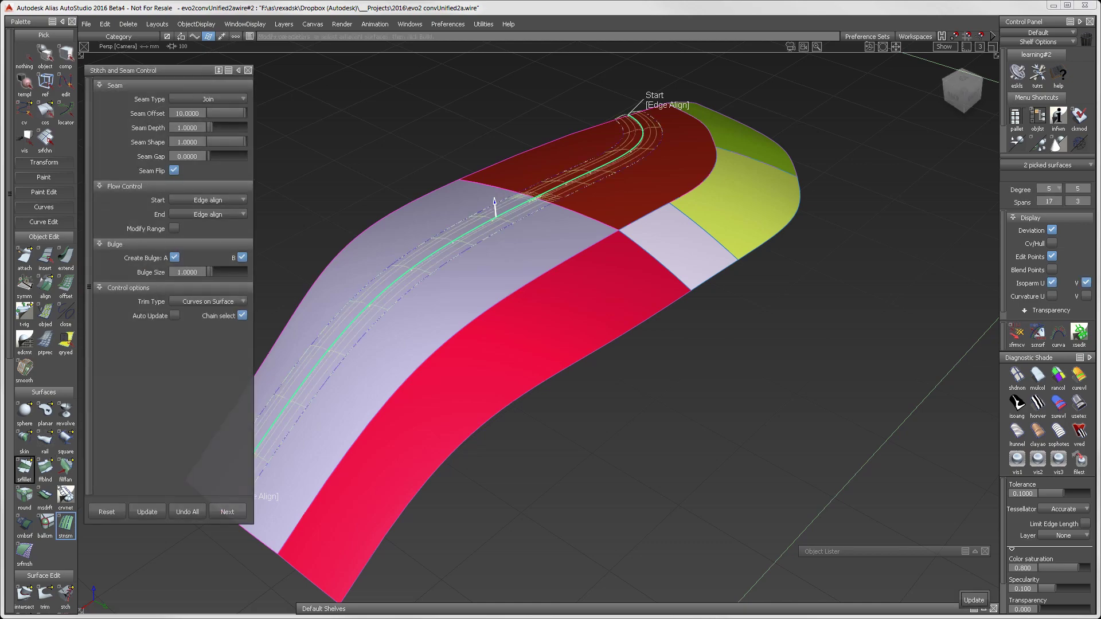
pyautogui.keyDown('alt'); pyautogui.keyDown('shift'); pyautogui.moveTo(307, 357); pyautogui.dragTo(321, 351); pyautogui.keyUp('shift'); pyautogui.keyUp('alt')
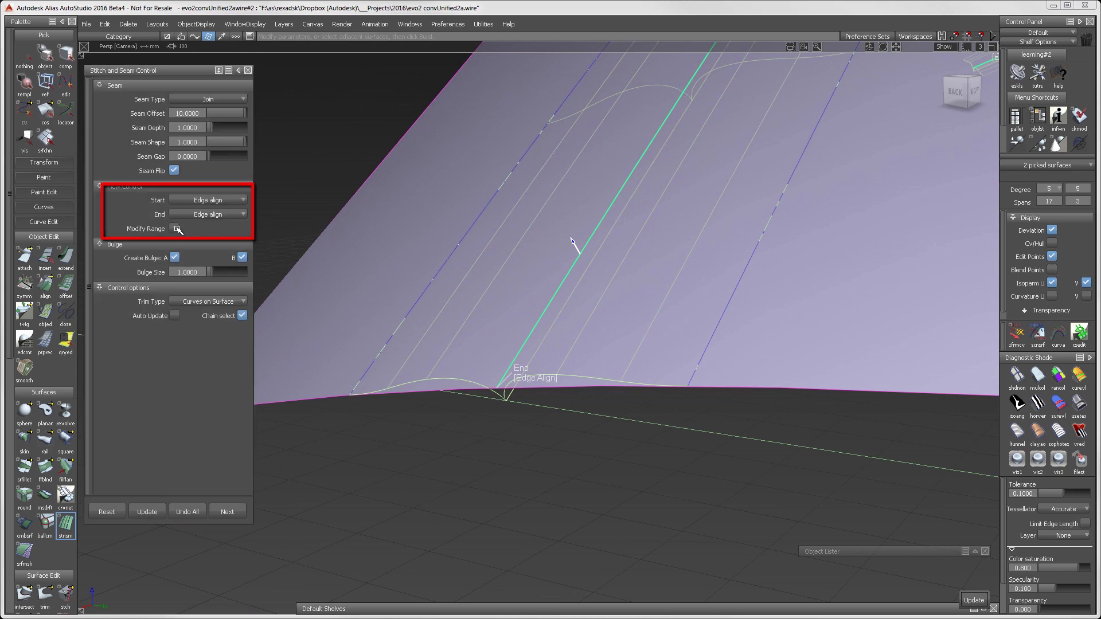
pyautogui.click(230, 199)
pyautogui.click(229, 226)
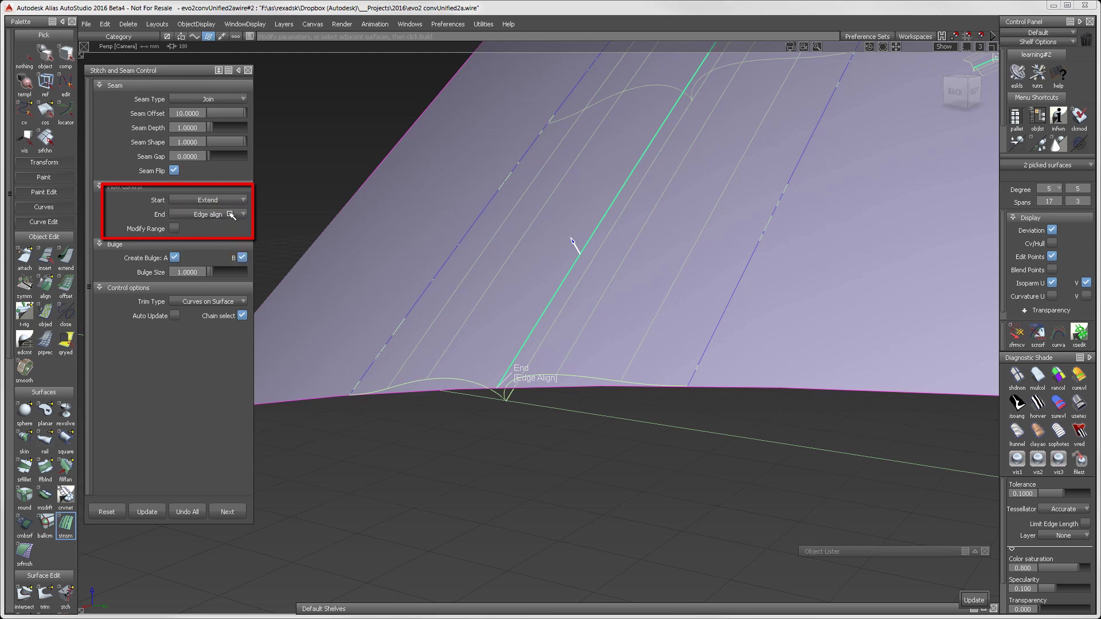
pyautogui.click(230, 214)
pyautogui.click(225, 240)
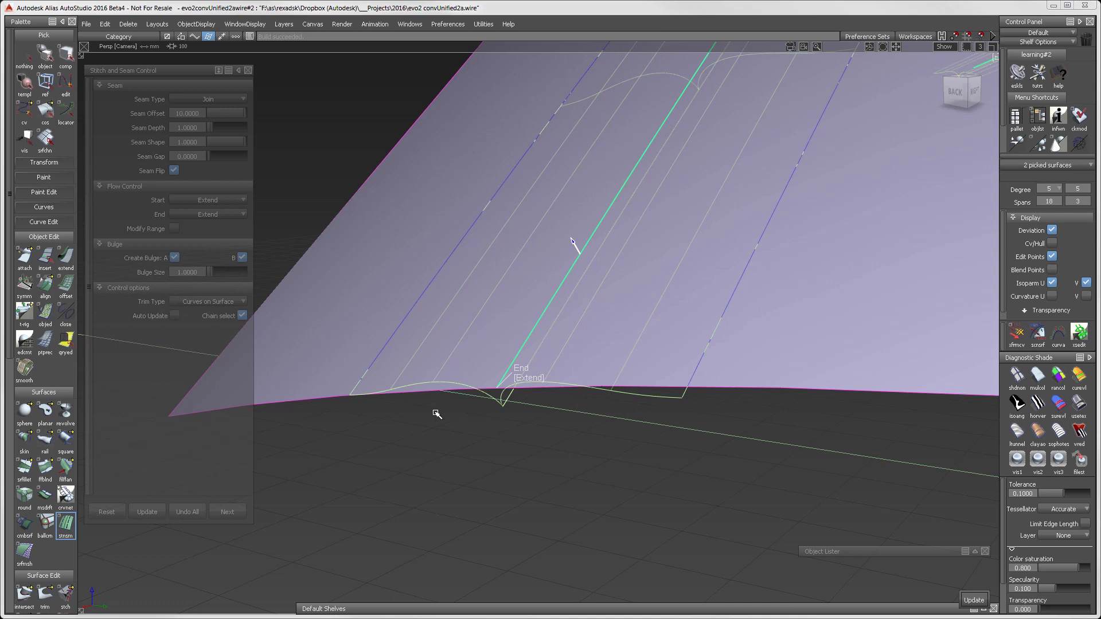
# Step: Enter seam offset 5, depth 4, shape 0.1 and gap 1 in Stitch and Seam Control
pyautogui.moveTo(200, 113); pyautogui.dragTo(132, 118)
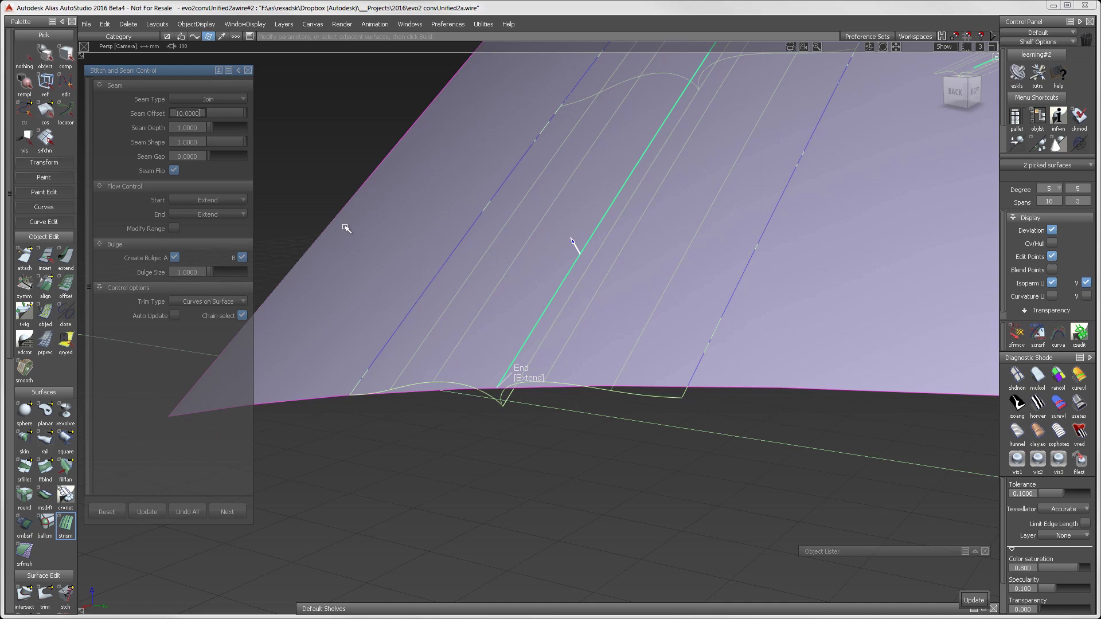
pyautogui.write('5')
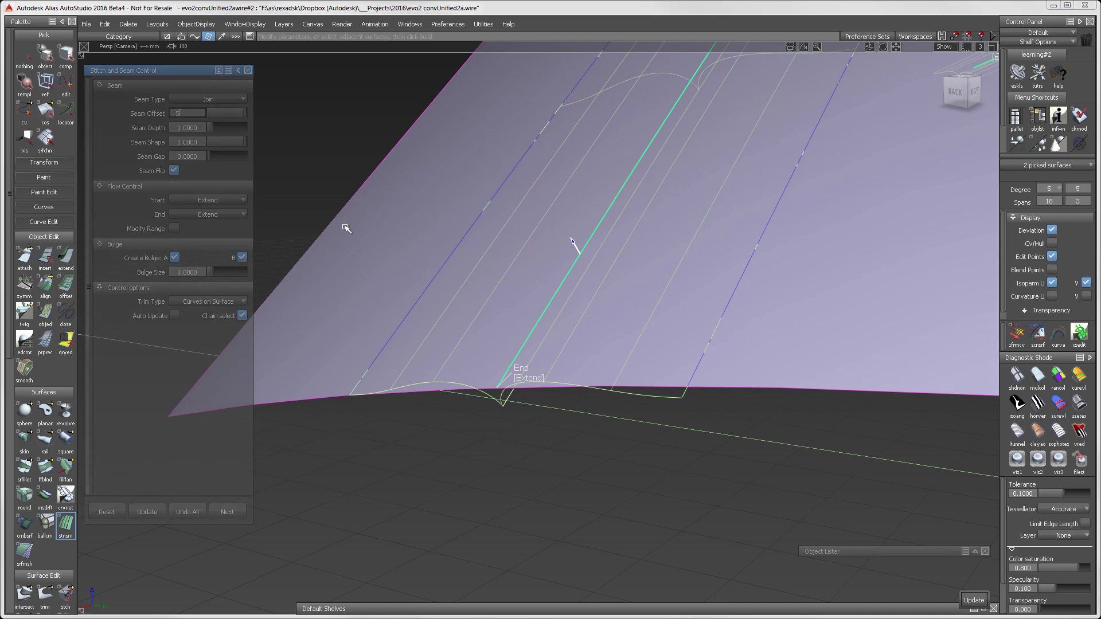
pyautogui.press('Return')
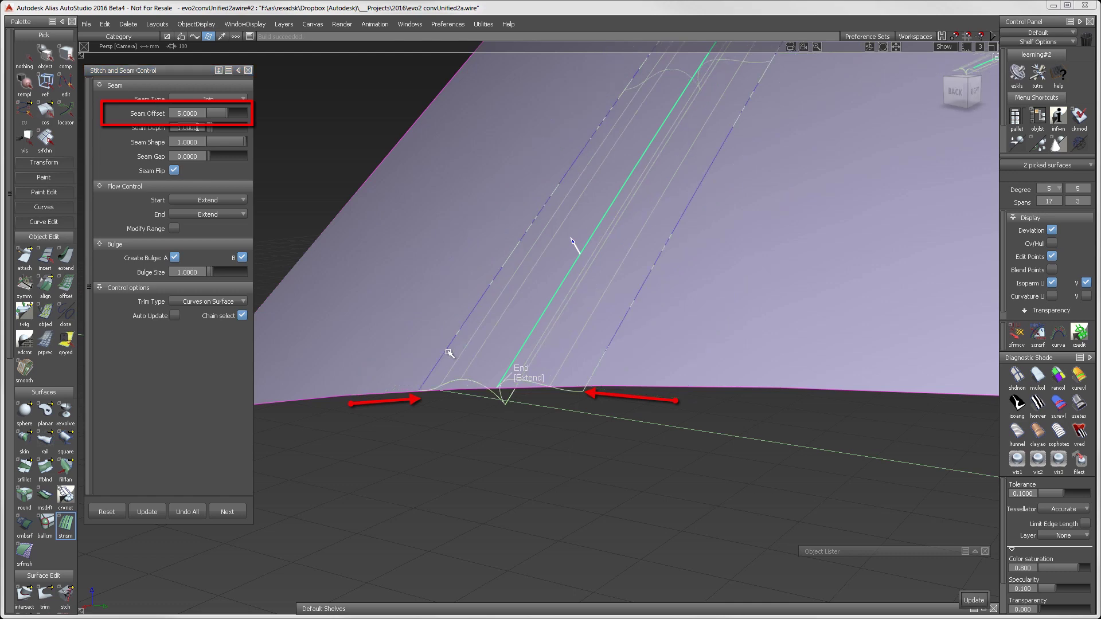
pyautogui.click(195, 127)
pyautogui.write('4')
pyautogui.press('Return')
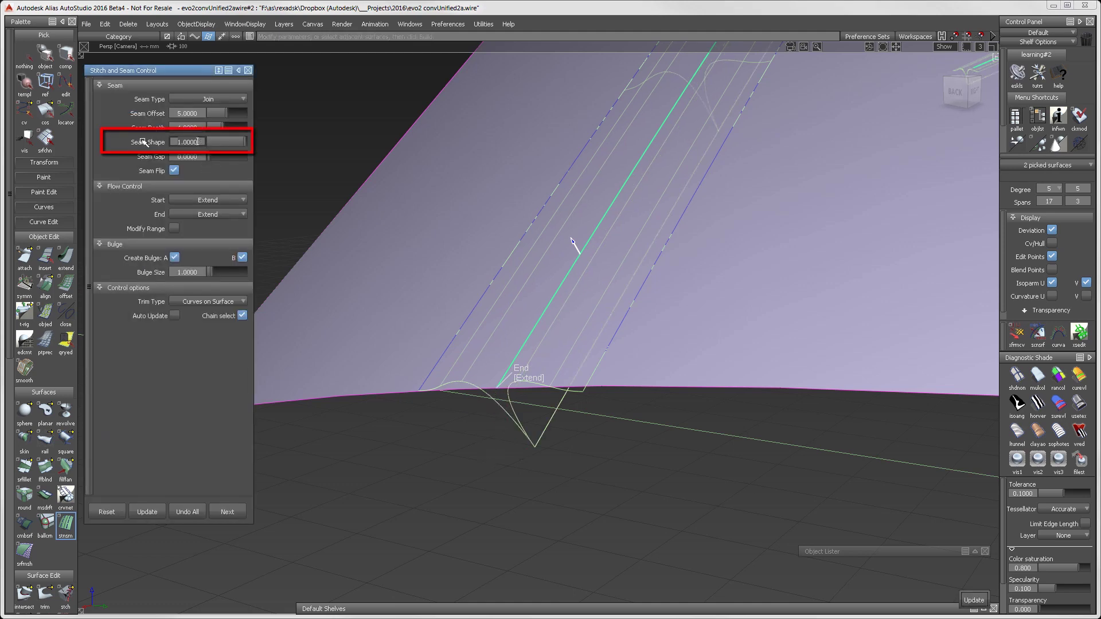
pyautogui.write('0.1')
pyautogui.press('Return')
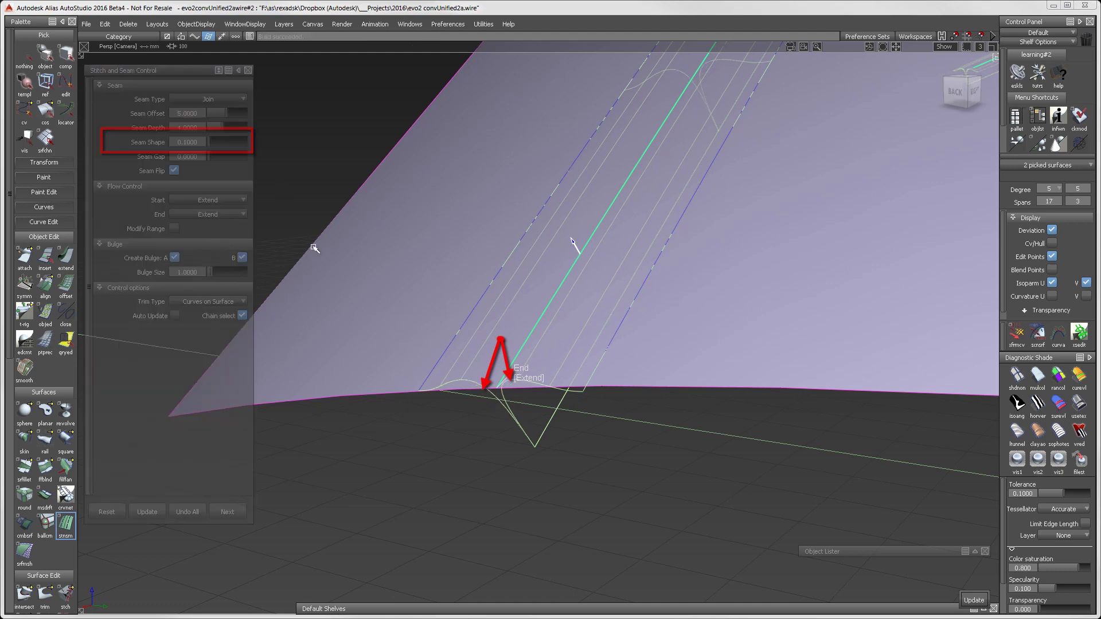
pyautogui.click(200, 156)
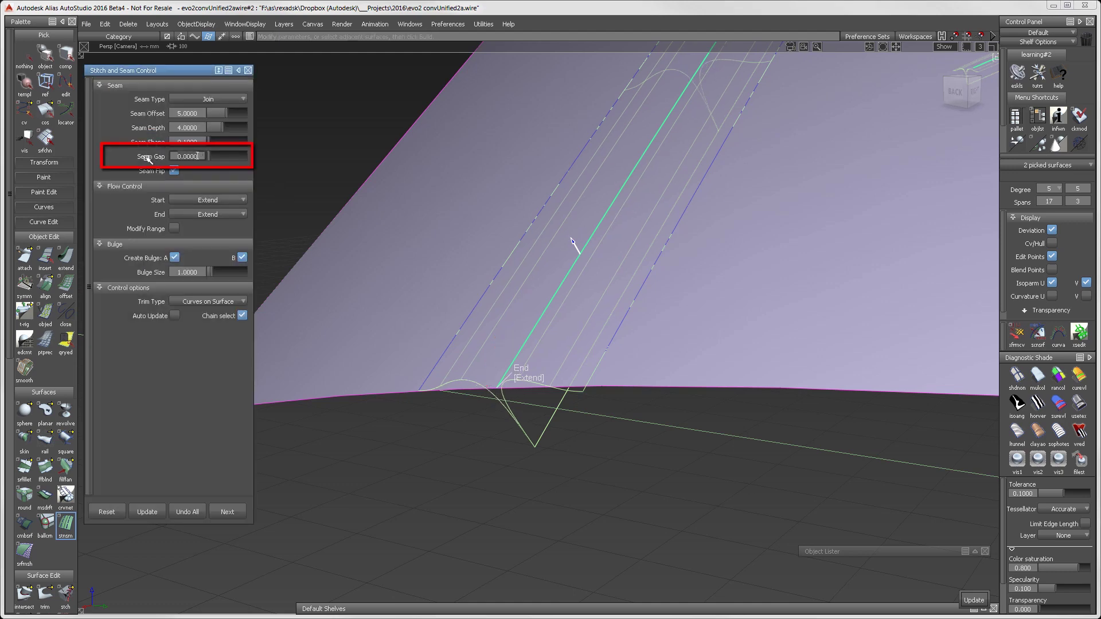
pyautogui.write('1')
pyautogui.press('Return')
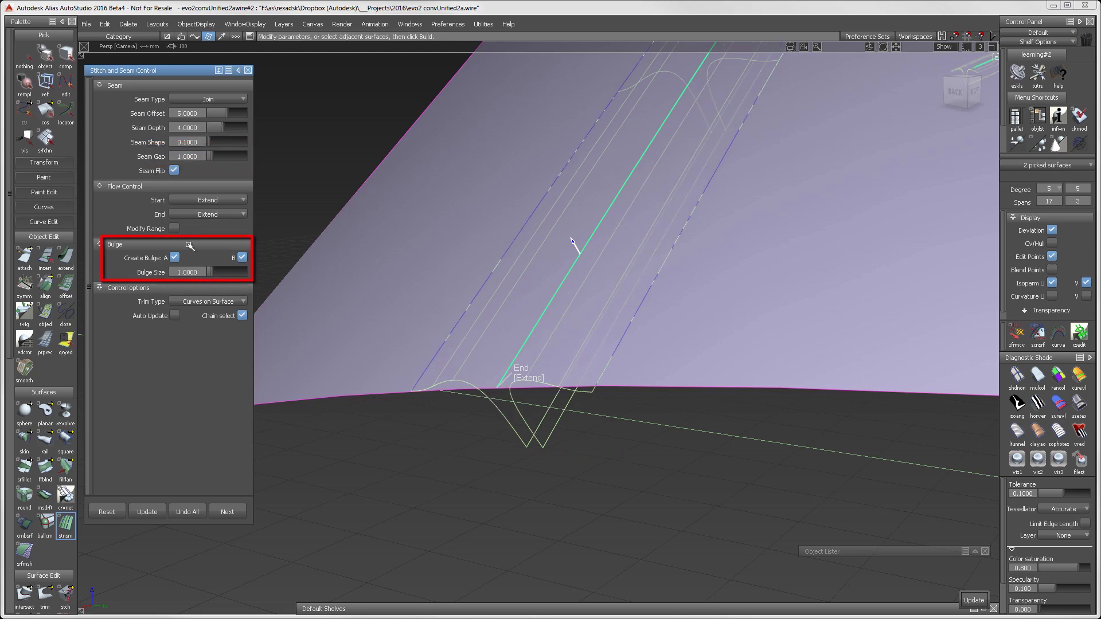
# Step: Try bulge size 0.2, restore it to 1, and return the seam gap to 0
pyautogui.click(197, 272)
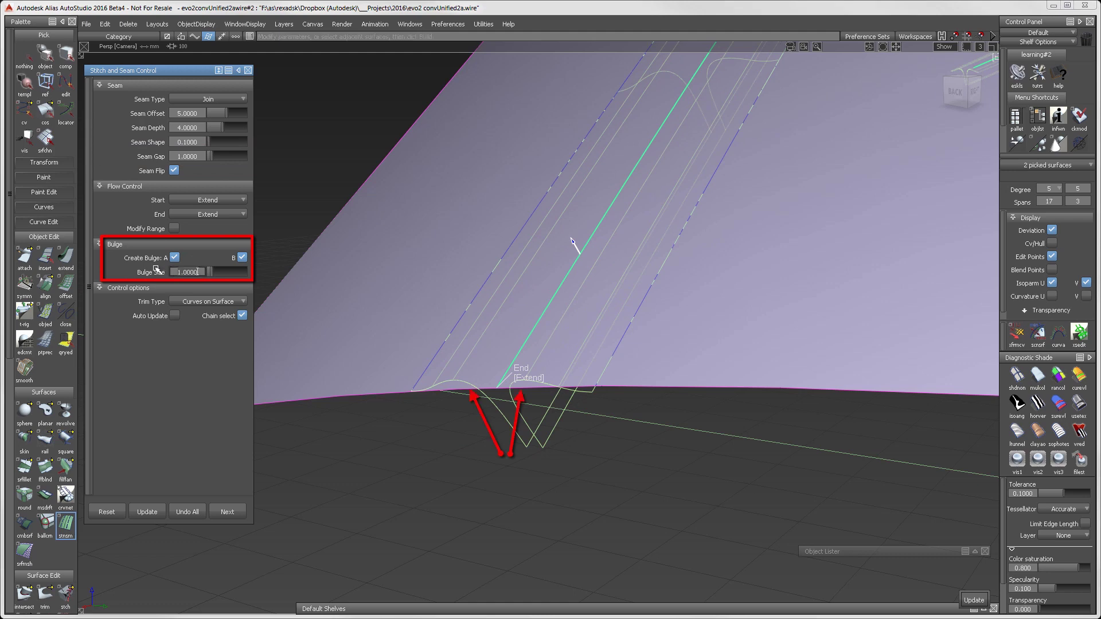
pyautogui.press('BackSpace')
pyautogui.press('BackSpace')
pyautogui.press('BackSpace')
pyautogui.press('BackSpace')
pyautogui.press('BackSpace')
pyautogui.press('BackSpace')
pyautogui.write('0.2')
pyautogui.press('Return')
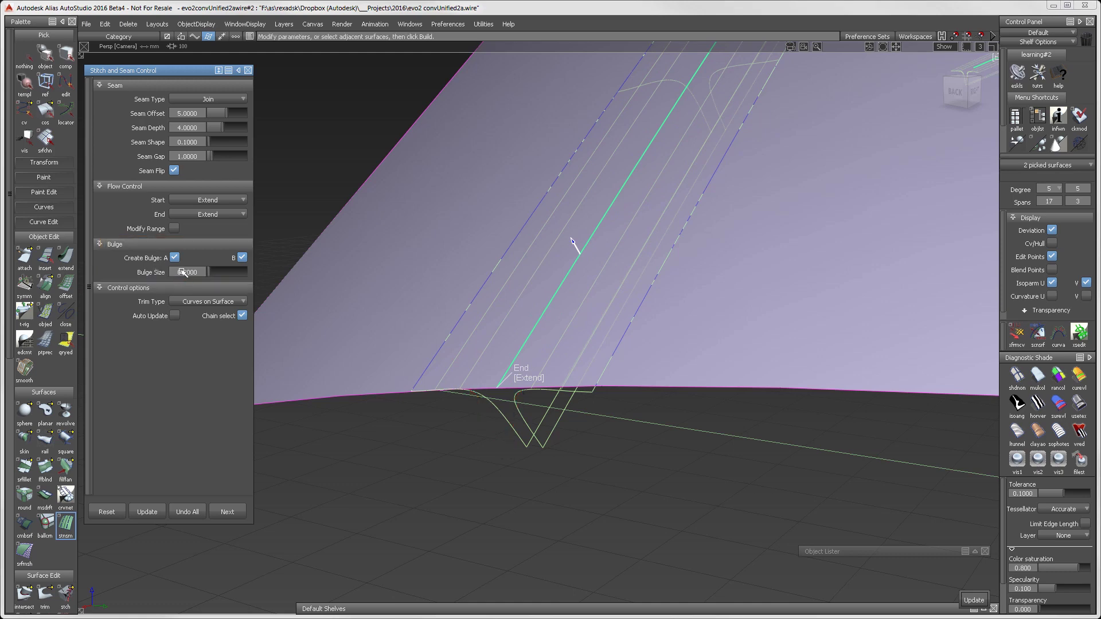
pyautogui.click(143, 272)
pyautogui.write('0')
pyautogui.press('Return')
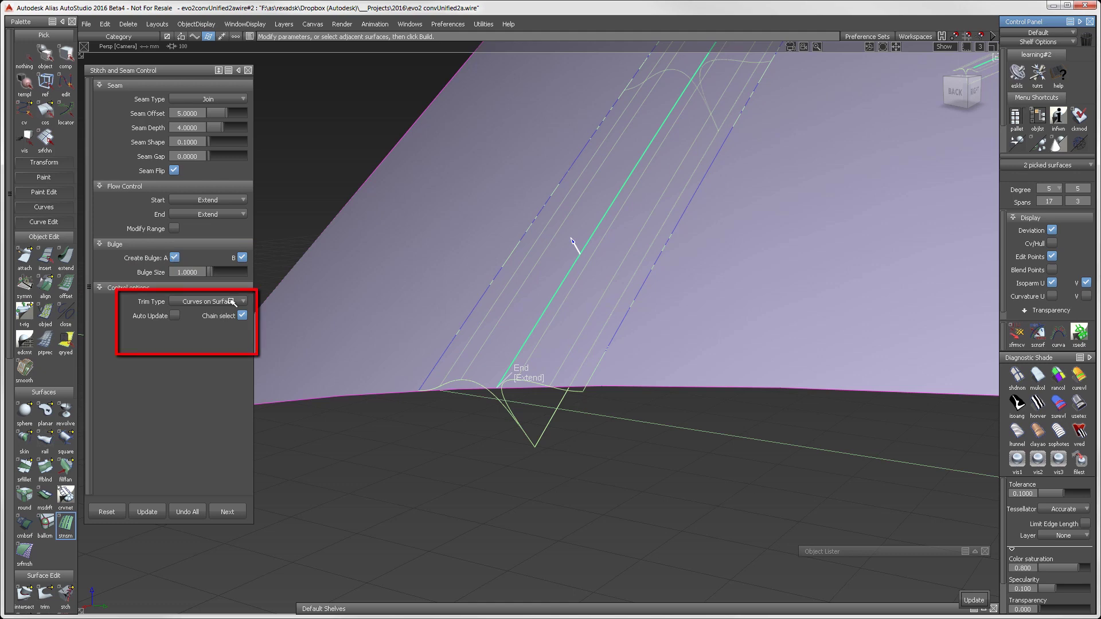
# Step: Set trim type to Automatic, apply diagnostic shading, then undo the whole trial seam
pyautogui.click(240, 301)
pyautogui.click(231, 315)
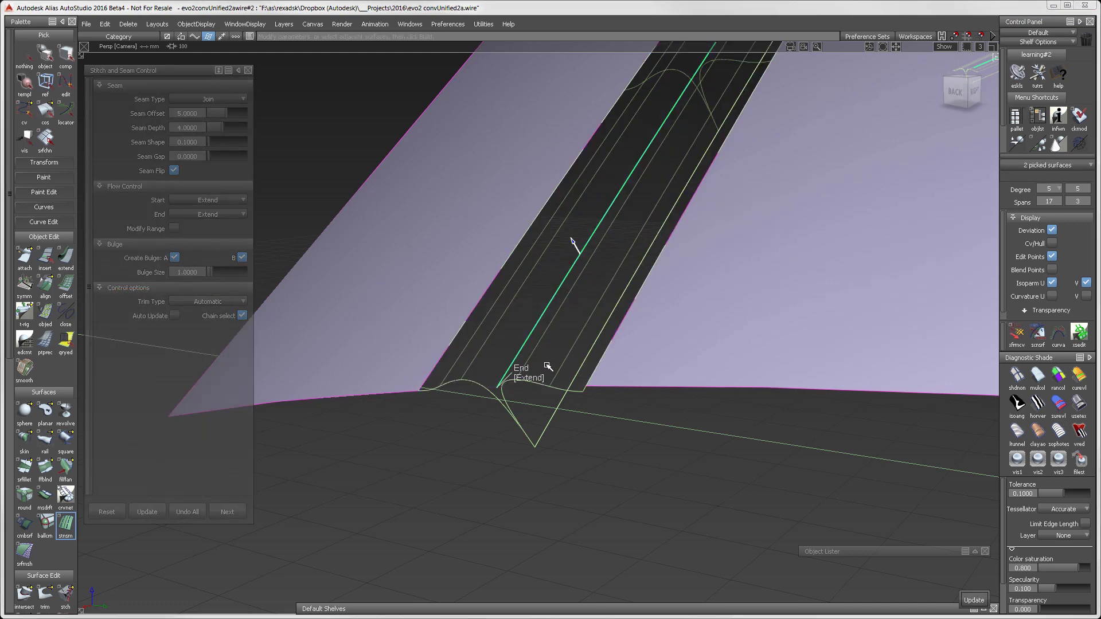
pyautogui.click(1038, 375)
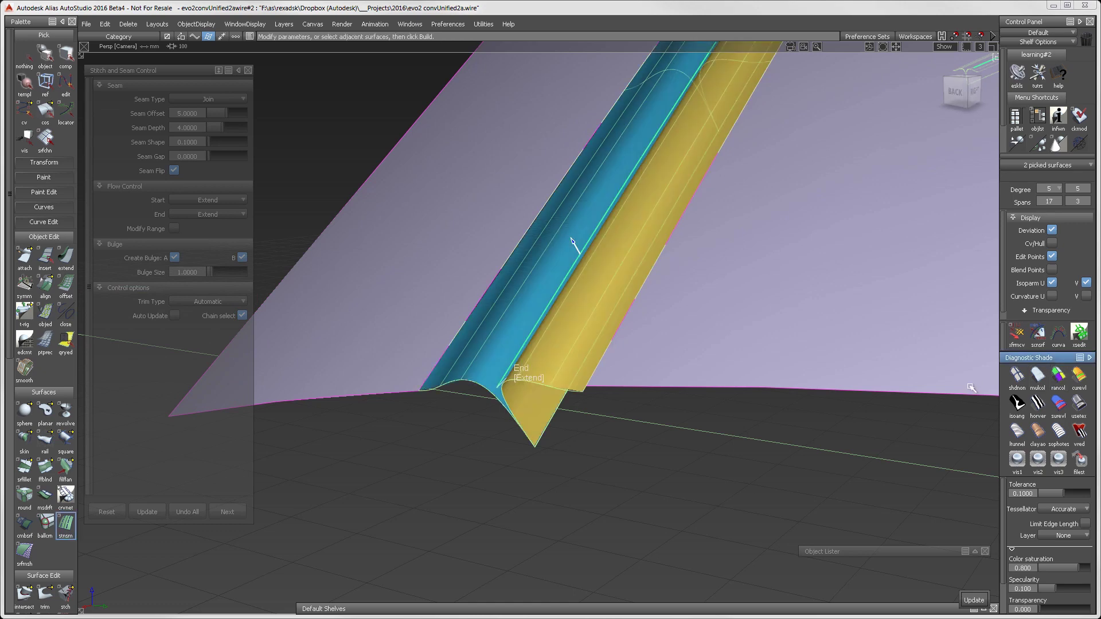
pyautogui.click(175, 514)
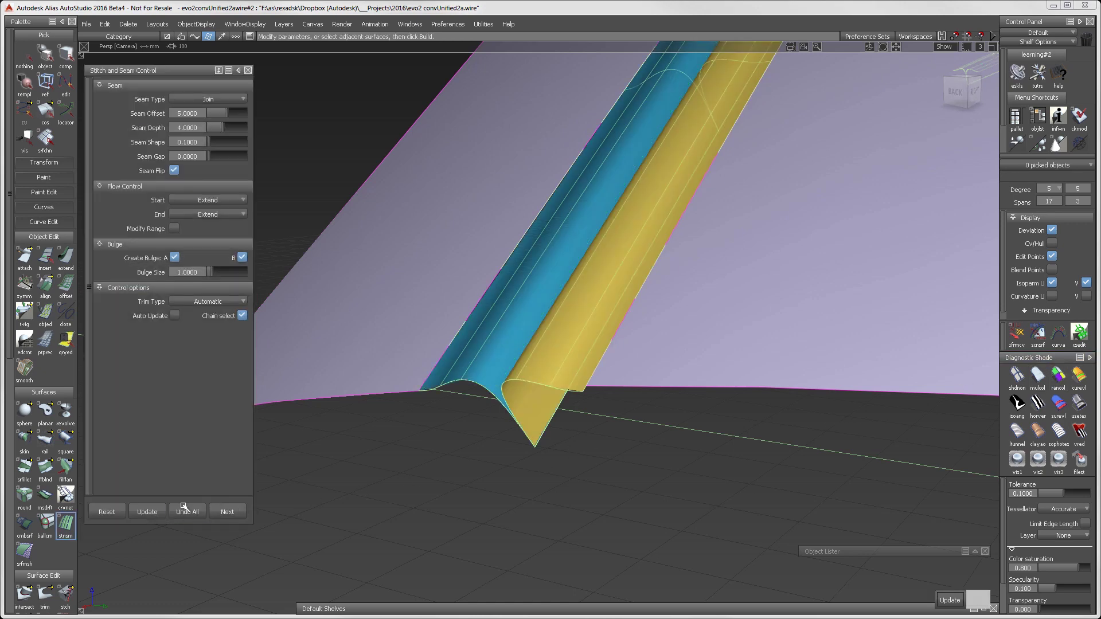
pyautogui.keyDown('alt'); pyautogui.keyDown('shift'); pyautogui.moveTo(355, 367); pyautogui.dragTo(295, 449); pyautogui.keyUp('shift'); pyautogui.keyUp('alt')
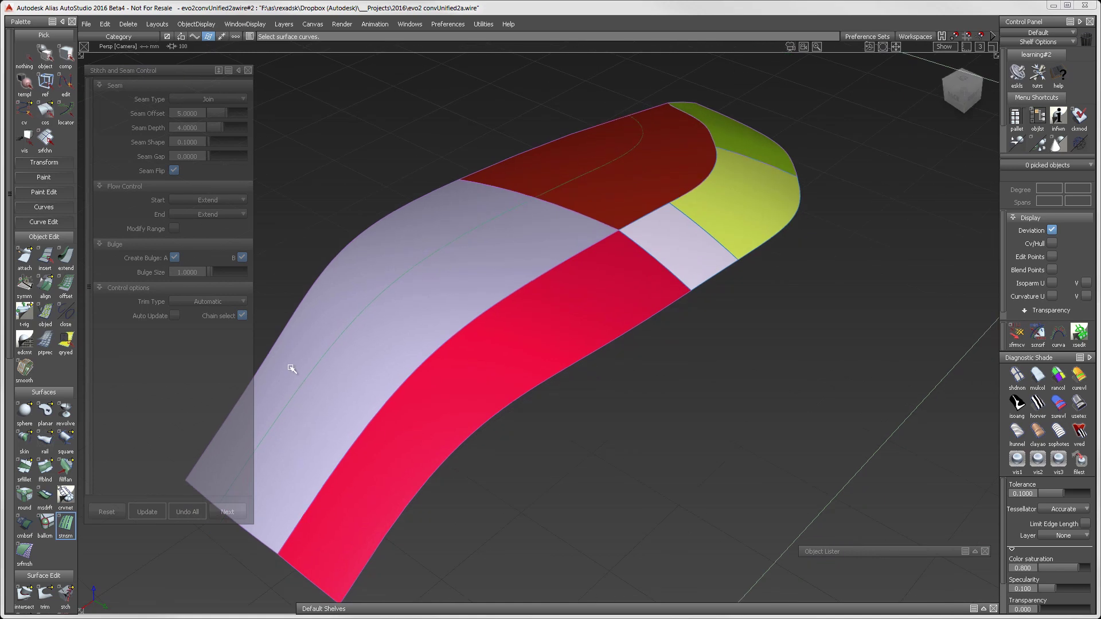
# Step: Switch the seam type to French and pick the red-lavender boundary curve as its path
pyautogui.click(232, 99)
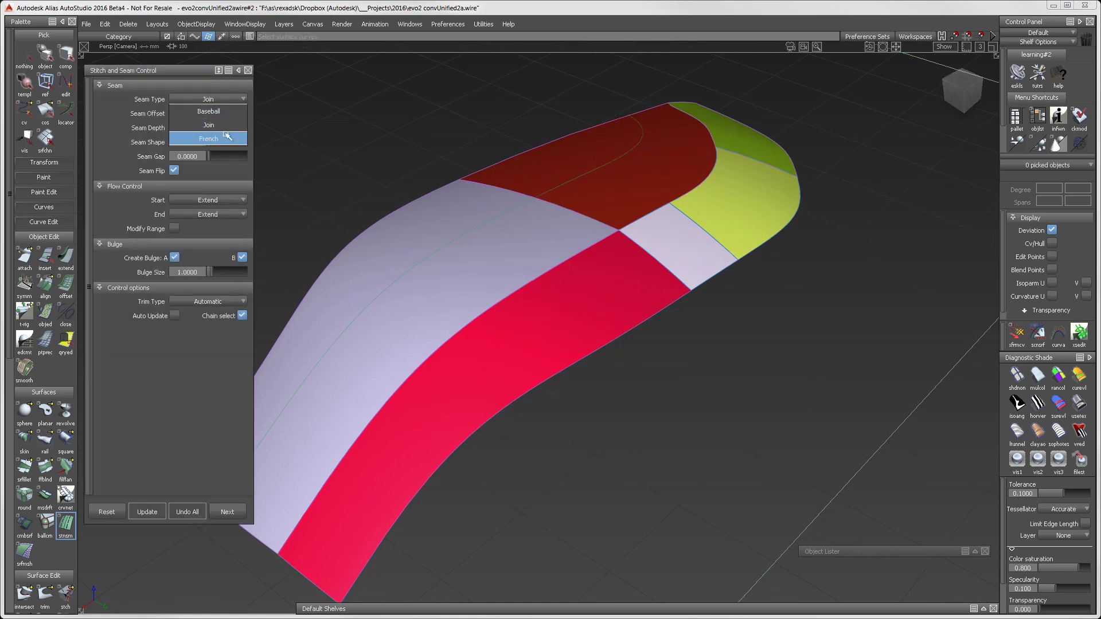
pyautogui.click(227, 138)
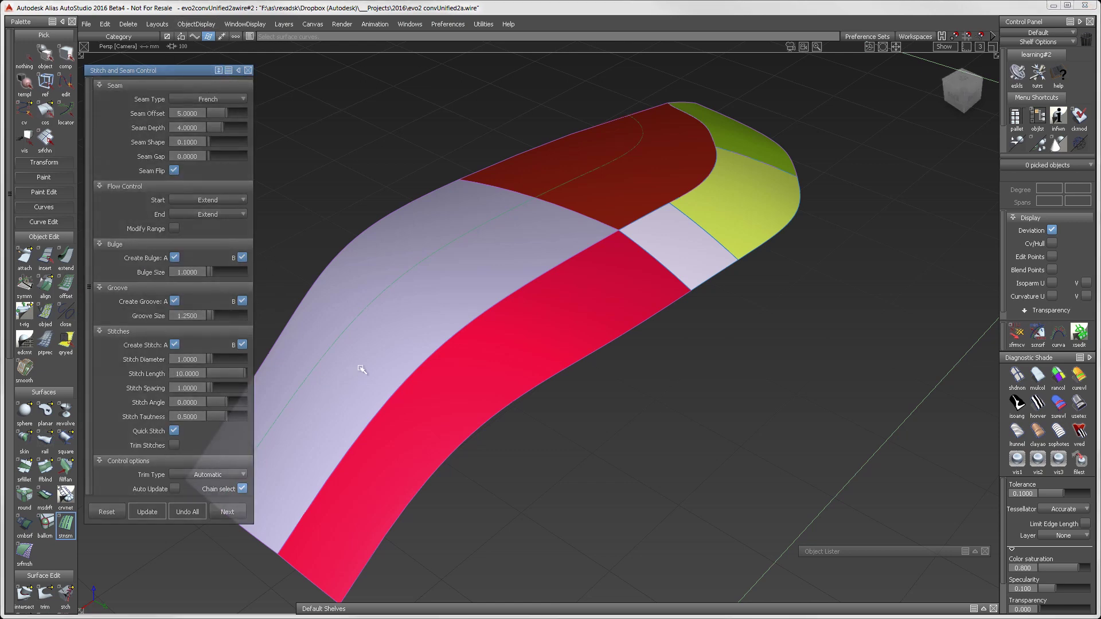
pyautogui.click(403, 383)
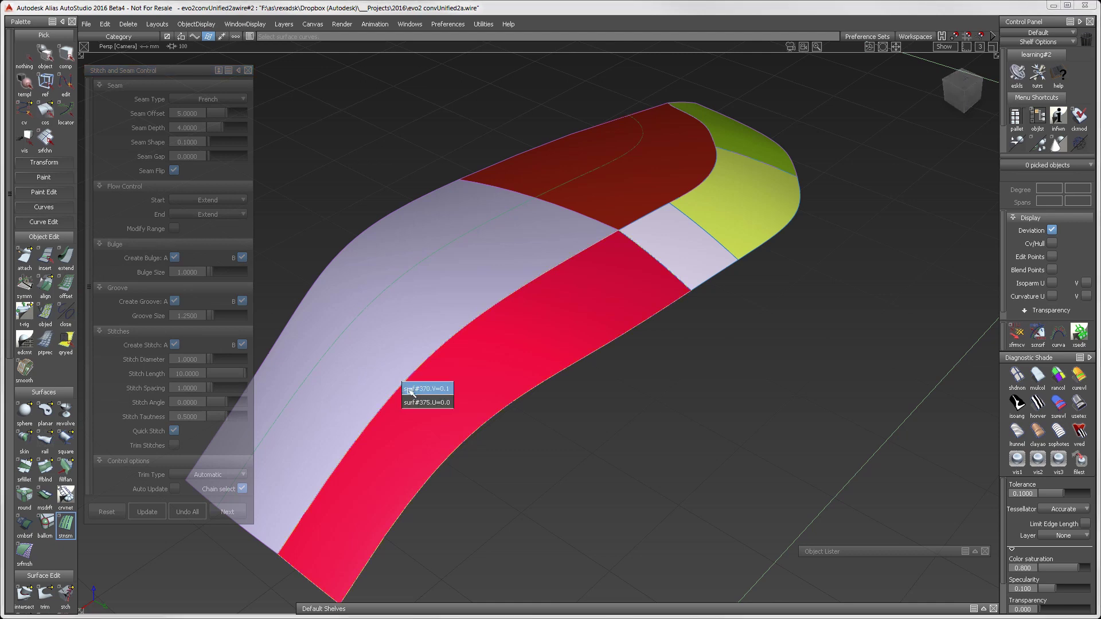
pyautogui.click(413, 401)
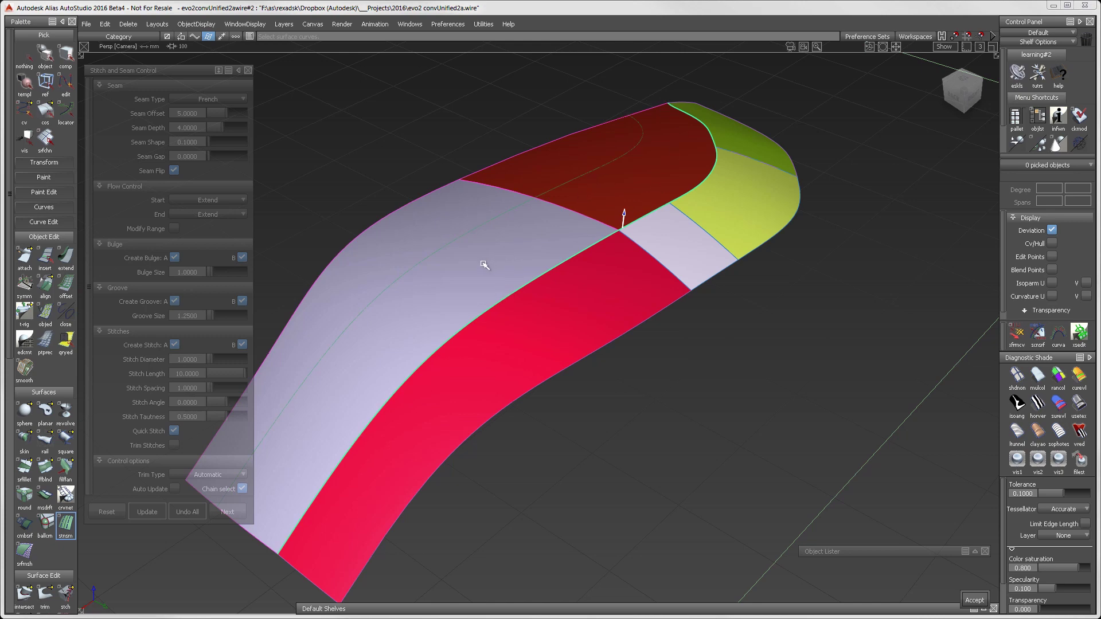
pyautogui.press('space')
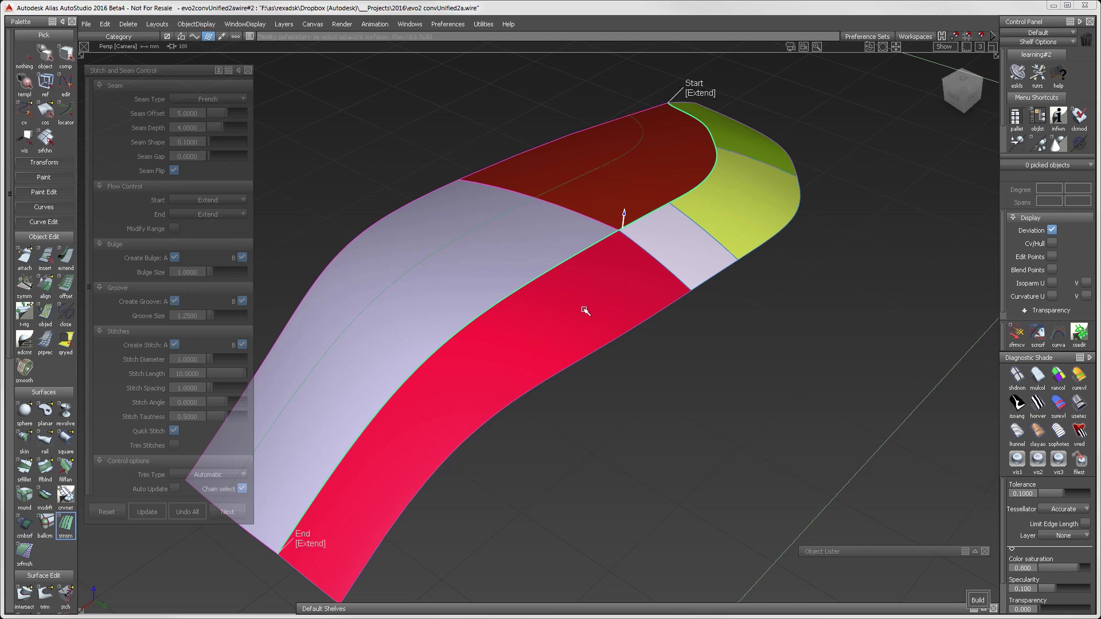
# Step: Build the French seam between the red and small lavender surfaces and zoom in on its stitches
pyautogui.click(582, 321)
pyautogui.click(684, 258)
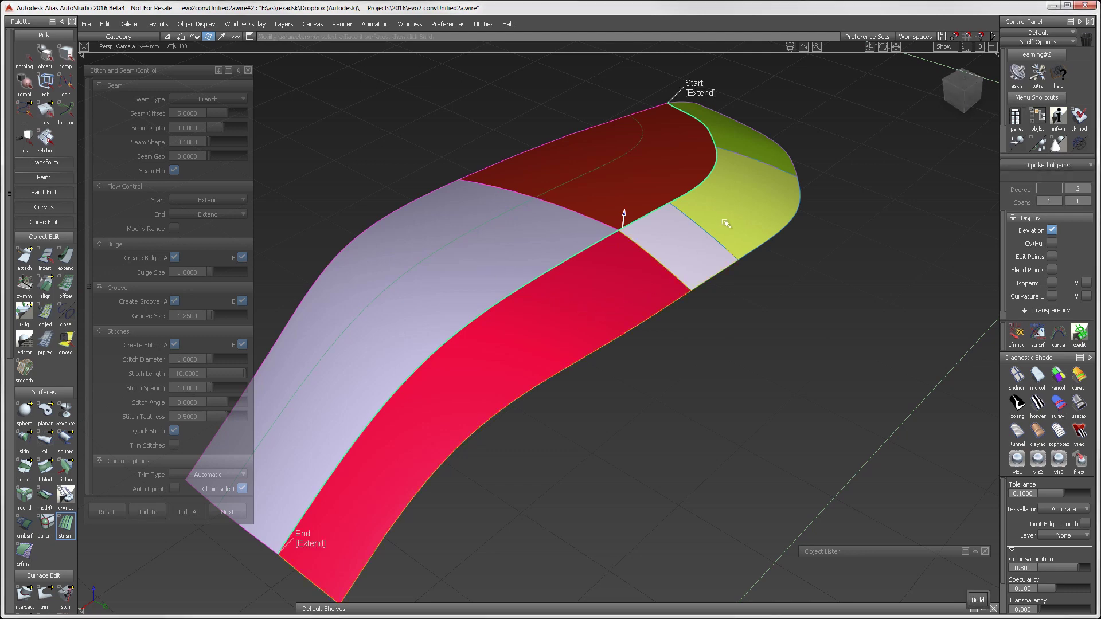
pyautogui.click(680, 245)
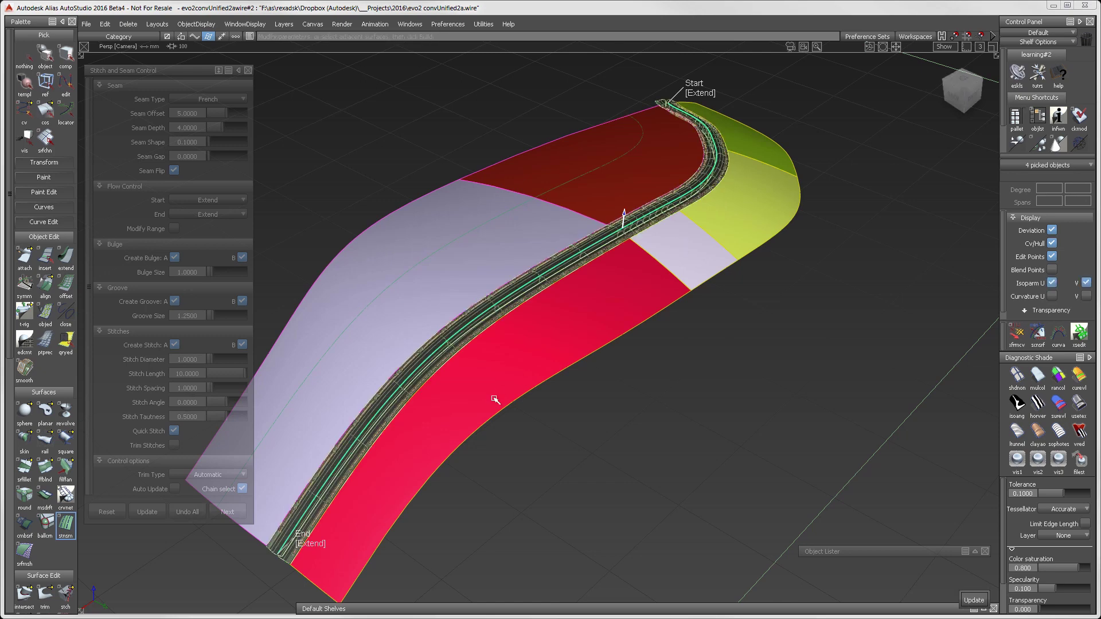
pyautogui.click(1052, 397)
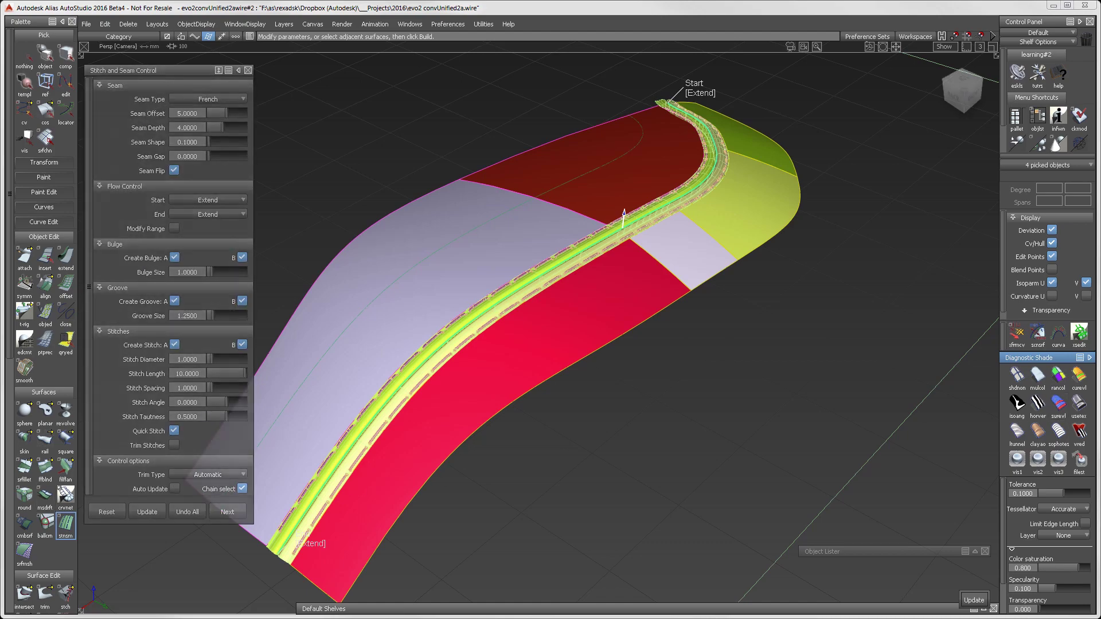
pyautogui.keyDown('alt'); pyautogui.keyDown('shift'); pyautogui.moveTo(917, 415); pyautogui.dragTo(911, 361); pyautogui.keyUp('shift'); pyautogui.keyUp('alt')
pyautogui.keyDown('alt'); pyautogui.keyDown('shift'); pyautogui.moveTo(689, 307); pyautogui.dragTo(669, 121); pyautogui.keyUp('shift'); pyautogui.keyUp('alt')
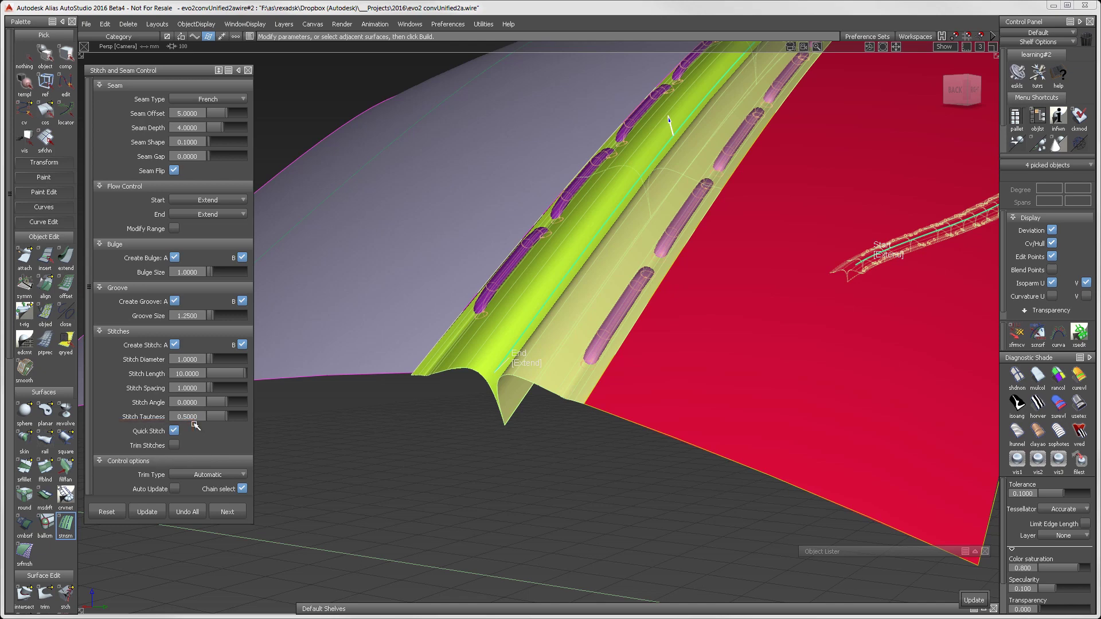
# Step: Set the French seam's stitch length to 5
pyautogui.click(202, 373)
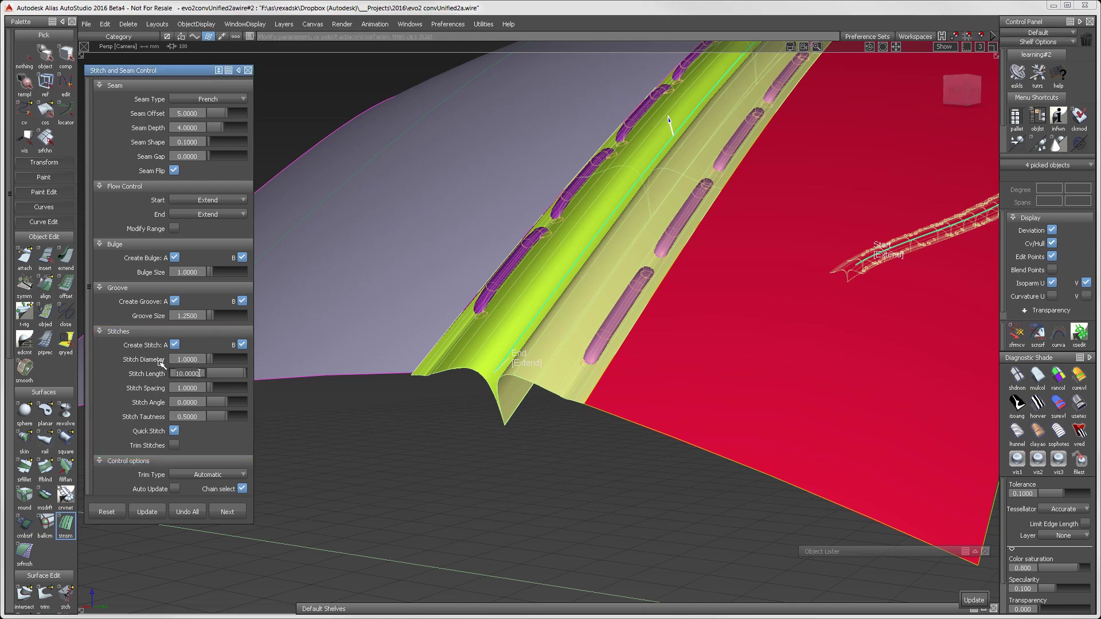
pyautogui.write('5')
pyautogui.press('Return')
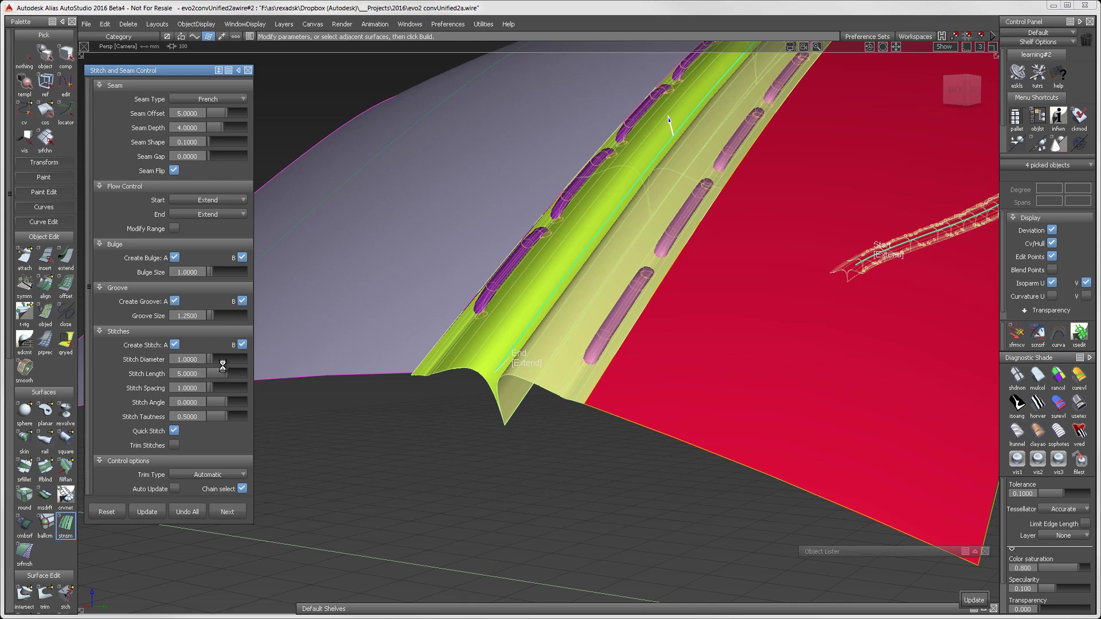
# Step: Shade the stitches in random colours and inspect the seam end up close
pyautogui.click(1058, 377)
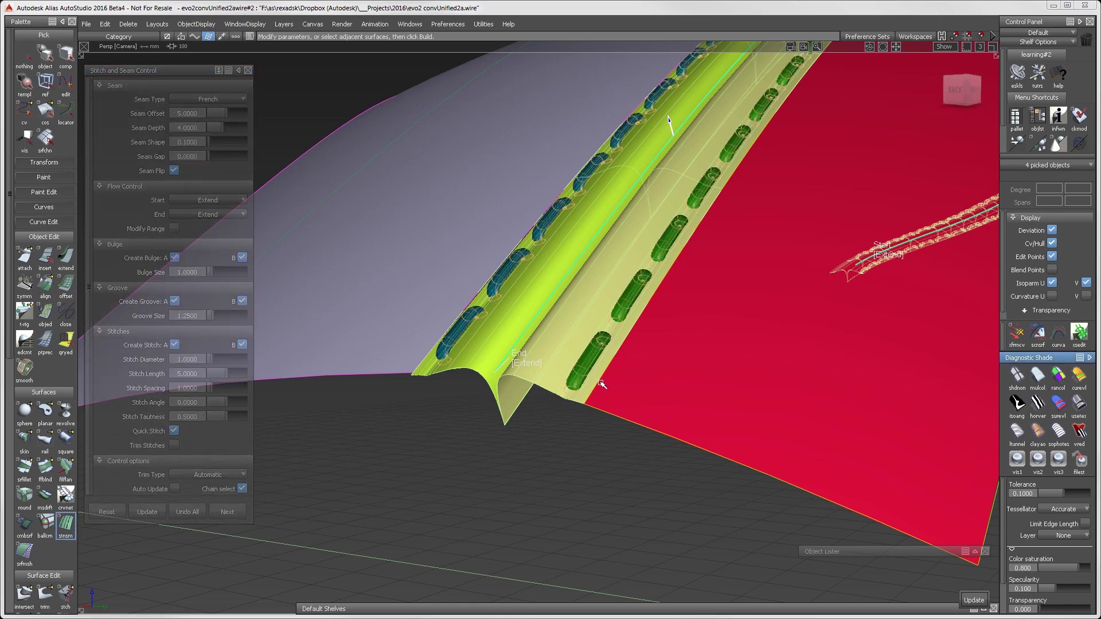
pyautogui.keyDown('alt'); pyautogui.keyDown('shift'); pyautogui.moveTo(777, 180); pyautogui.dragTo(755, 227, button='right'); pyautogui.keyUp('shift'); pyautogui.keyUp('alt')
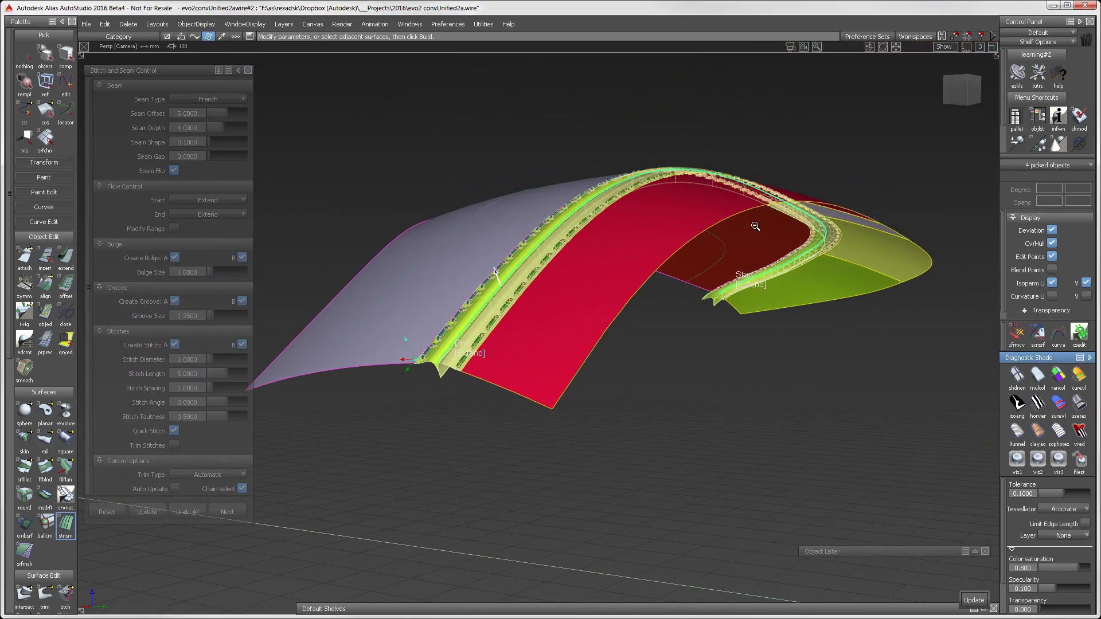
pyautogui.keyDown('alt'); pyautogui.keyDown('shift'); pyautogui.moveTo(753, 227); pyautogui.dragTo(743, 349); pyautogui.keyUp('shift'); pyautogui.keyUp('alt')
pyautogui.keyDown('alt'); pyautogui.keyDown('shift'); pyautogui.moveTo(752, 295); pyautogui.dragTo(764, 369, button='middle'); pyautogui.keyUp('shift'); pyautogui.keyUp('alt')
pyautogui.keyDown('alt'); pyautogui.keyDown('shift'); pyautogui.moveTo(530, 434); pyautogui.dragTo(579, 338); pyautogui.keyUp('shift'); pyautogui.keyUp('alt')
pyautogui.keyDown('alt'); pyautogui.keyDown('shift'); pyautogui.moveTo(579, 338); pyautogui.dragTo(654, 321, button='right'); pyautogui.keyUp('shift'); pyautogui.keyUp('alt')
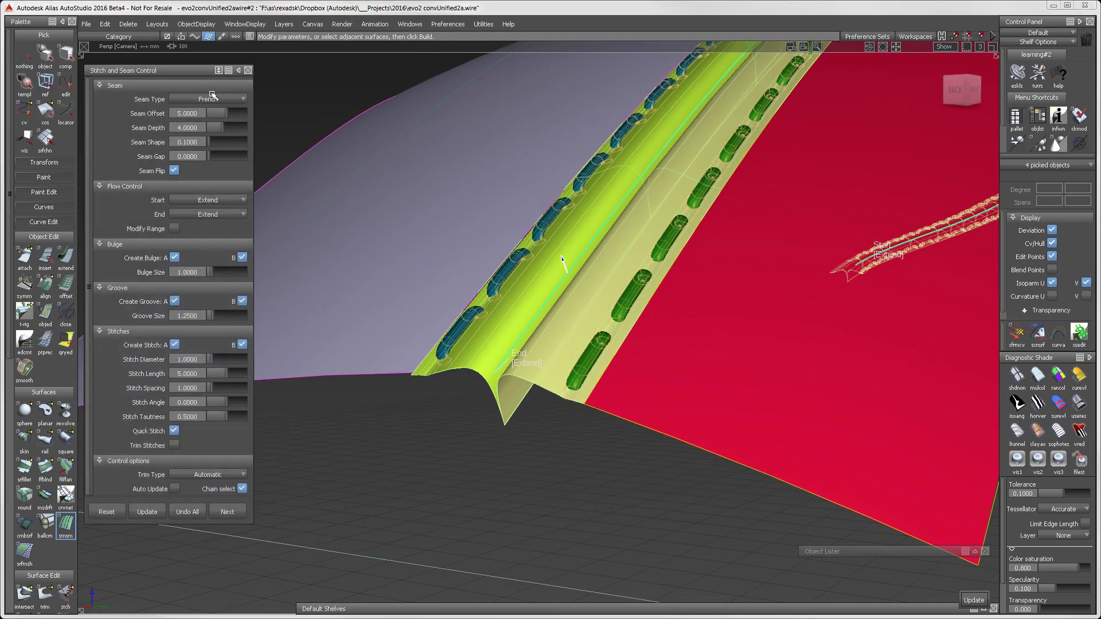
# Step: Change the seam to Baseball with stitch spacing 5 and rebuild it
pyautogui.click(212, 98)
pyautogui.click(208, 110)
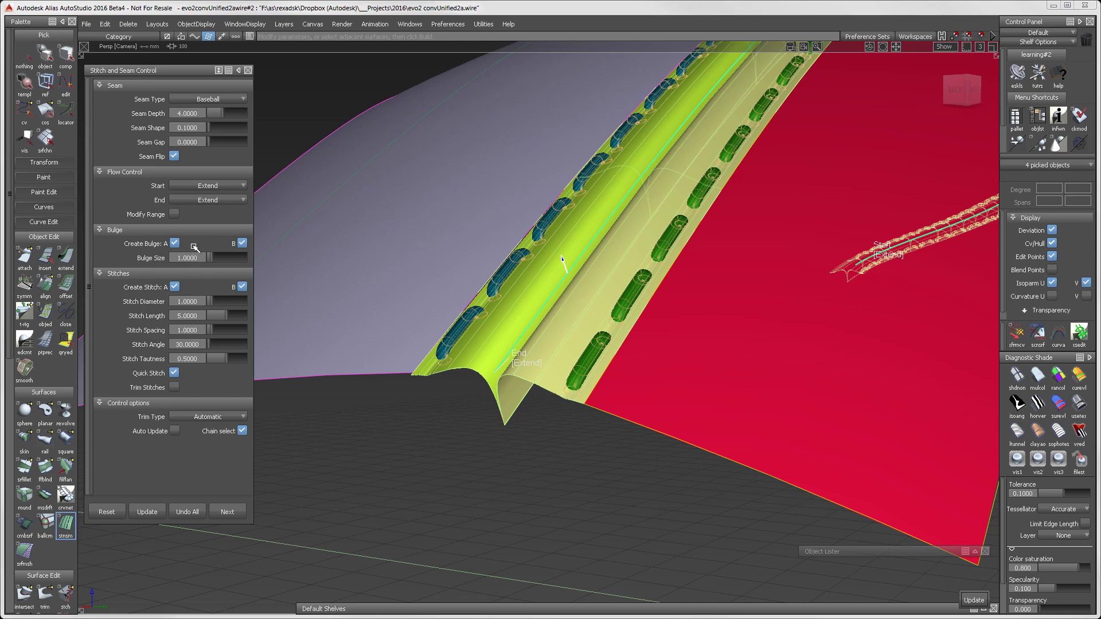
pyautogui.click(197, 330)
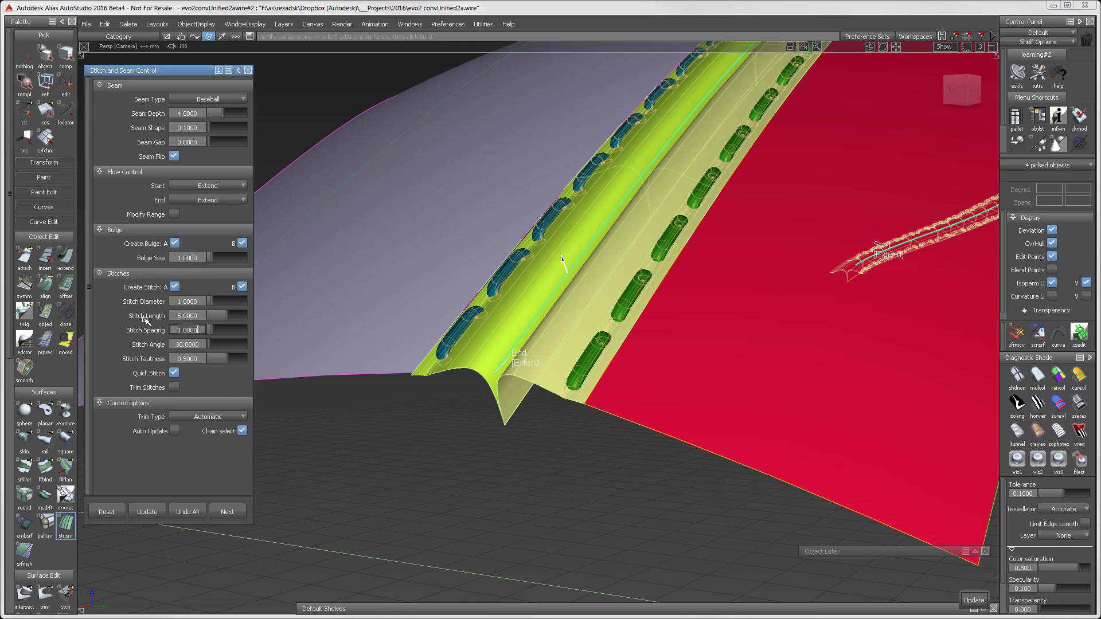
pyautogui.write('5')
pyautogui.press('Return')
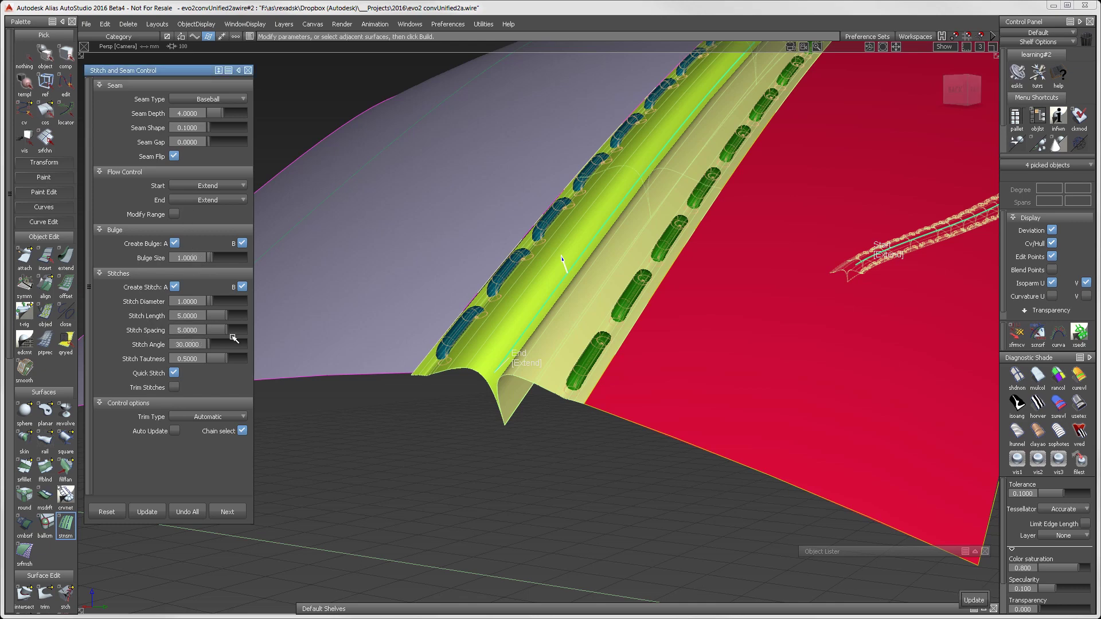
pyautogui.click(153, 512)
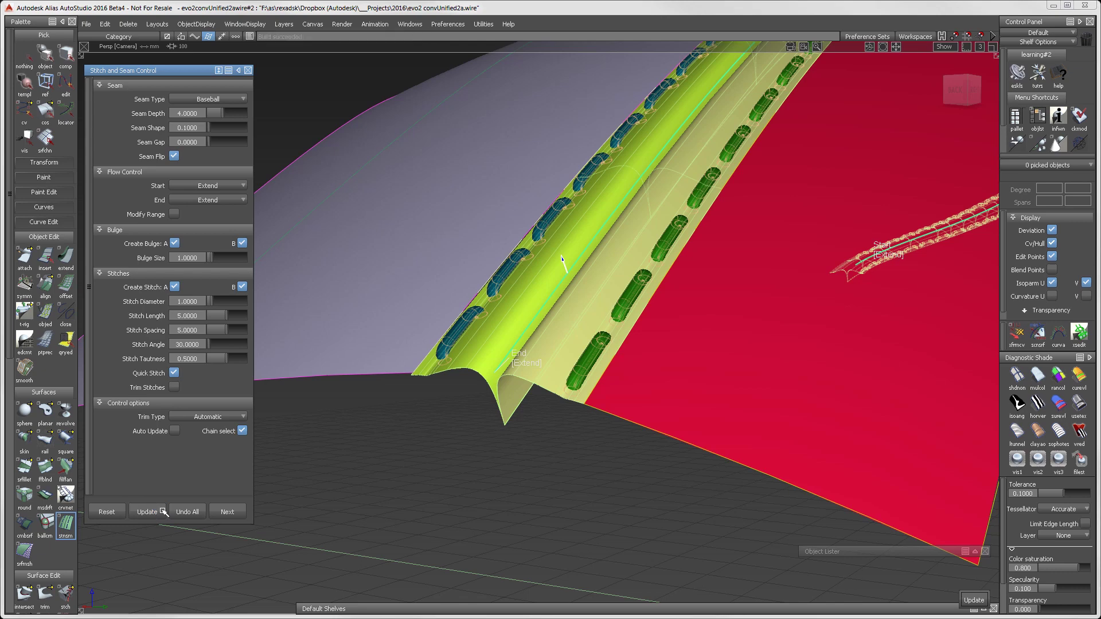
# Step: Shade the rebuilt baseball stitches in random colours and orbit around the seam
pyautogui.click(1059, 375)
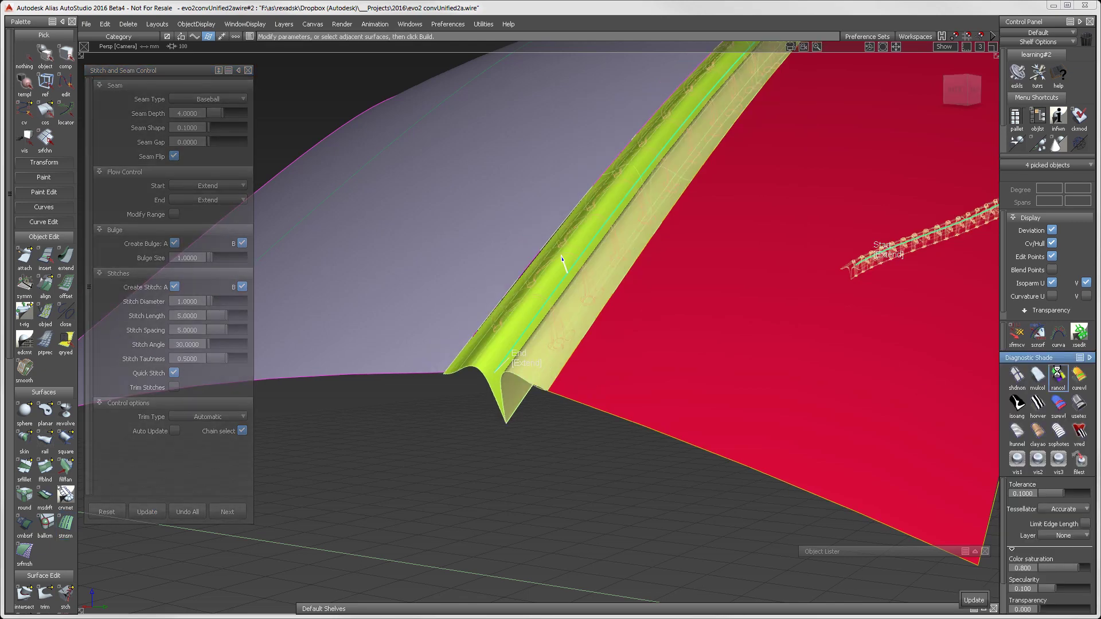
pyautogui.keyDown('alt'); pyautogui.keyDown('shift'); pyautogui.moveTo(653, 259); pyautogui.dragTo(758, 283); pyautogui.keyUp('shift'); pyautogui.keyUp('alt')
pyautogui.keyDown('alt'); pyautogui.keyDown('shift'); pyautogui.moveTo(587, 272); pyautogui.dragTo(545, 318); pyautogui.keyUp('shift'); pyautogui.keyUp('alt')
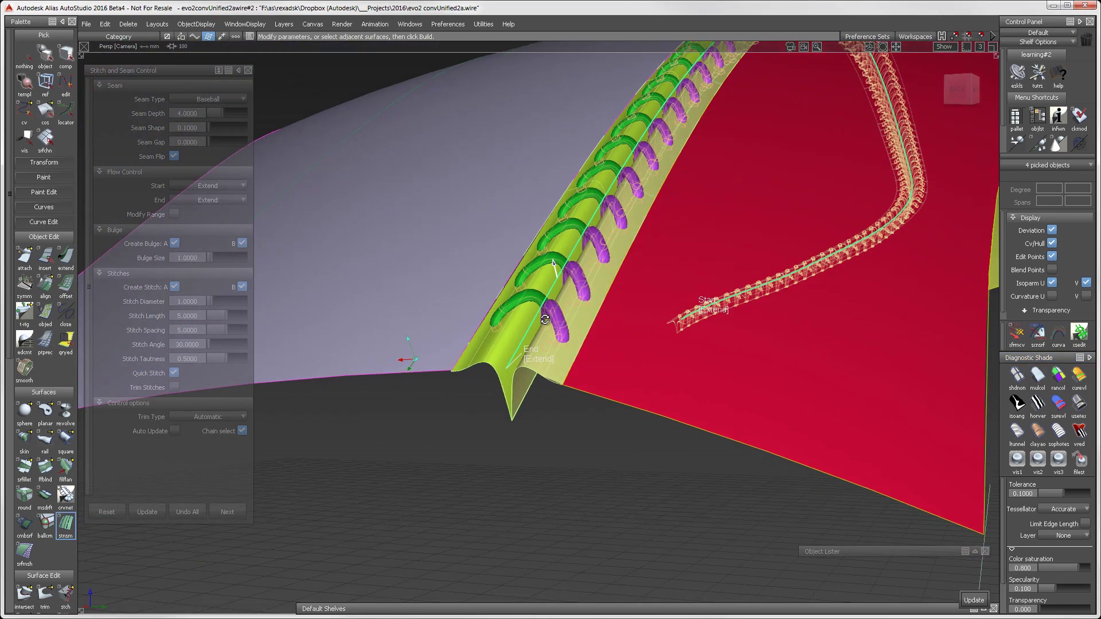
# Step: Reduce the seam depth from 4 to 1
pyautogui.click(192, 120)
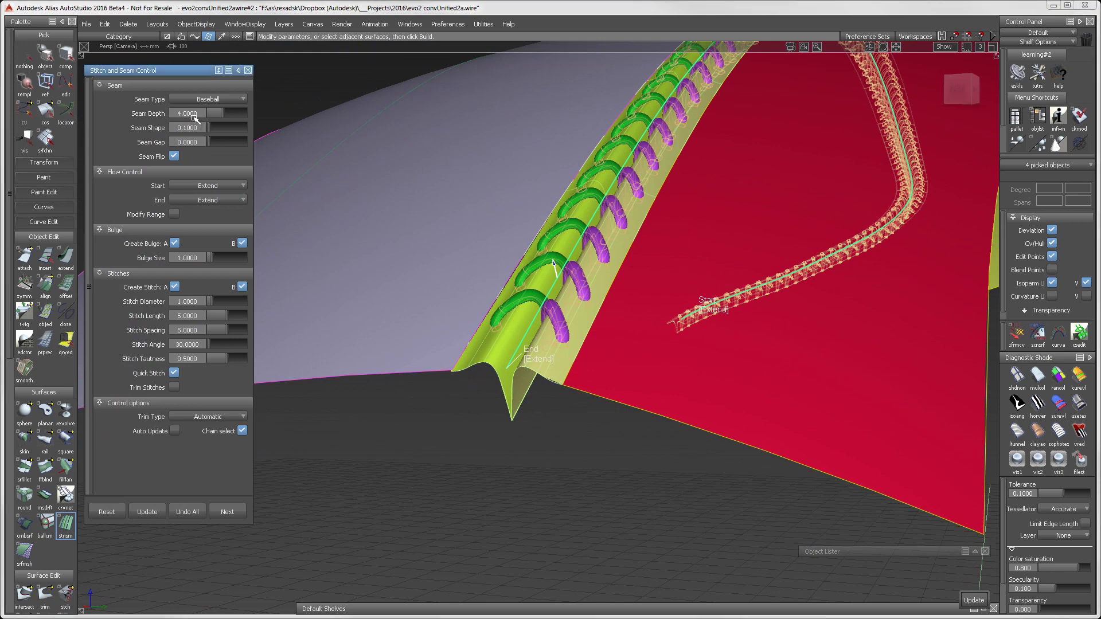
pyautogui.click(197, 113)
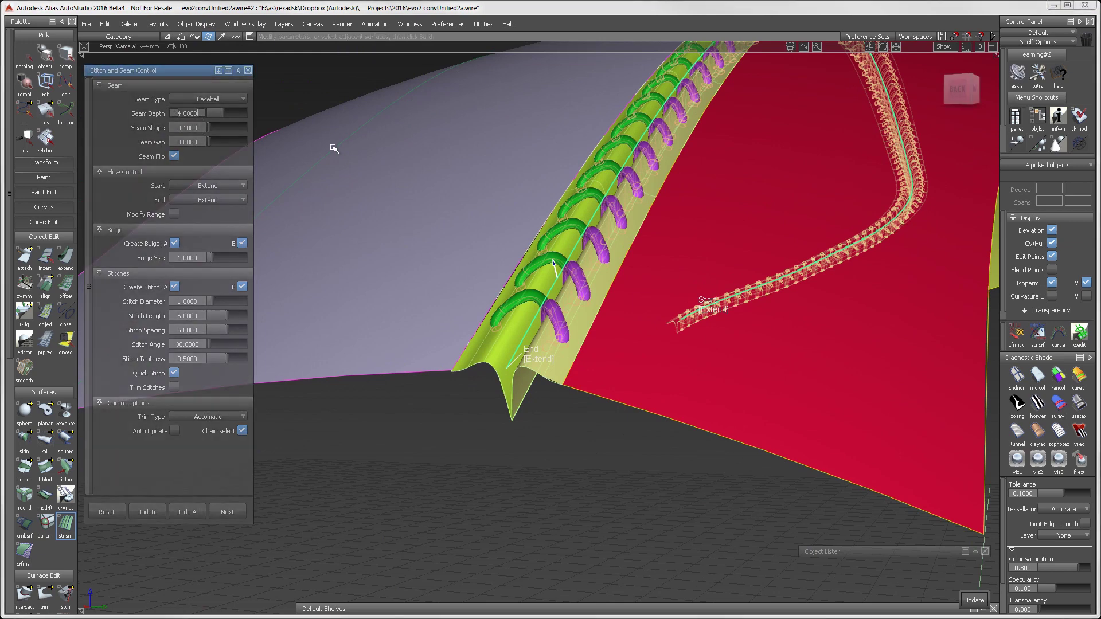
pyautogui.write('1')
pyautogui.press('Return')
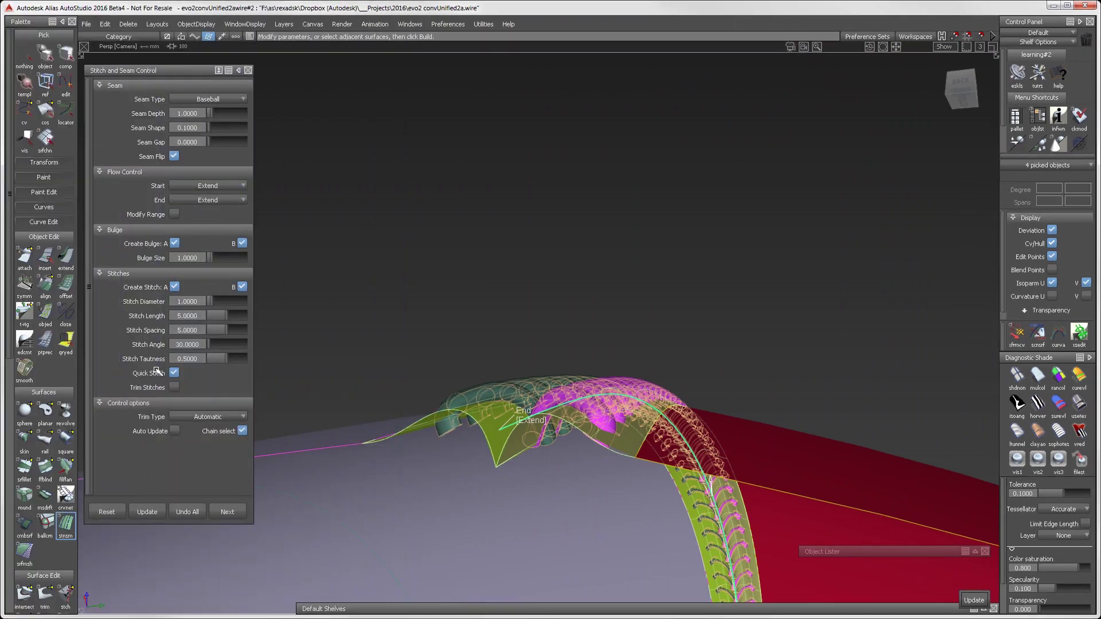
# Step: Turn off Quick Stitch and turn on Trim Stitches for the Baseball seam
pyautogui.click(174, 372)
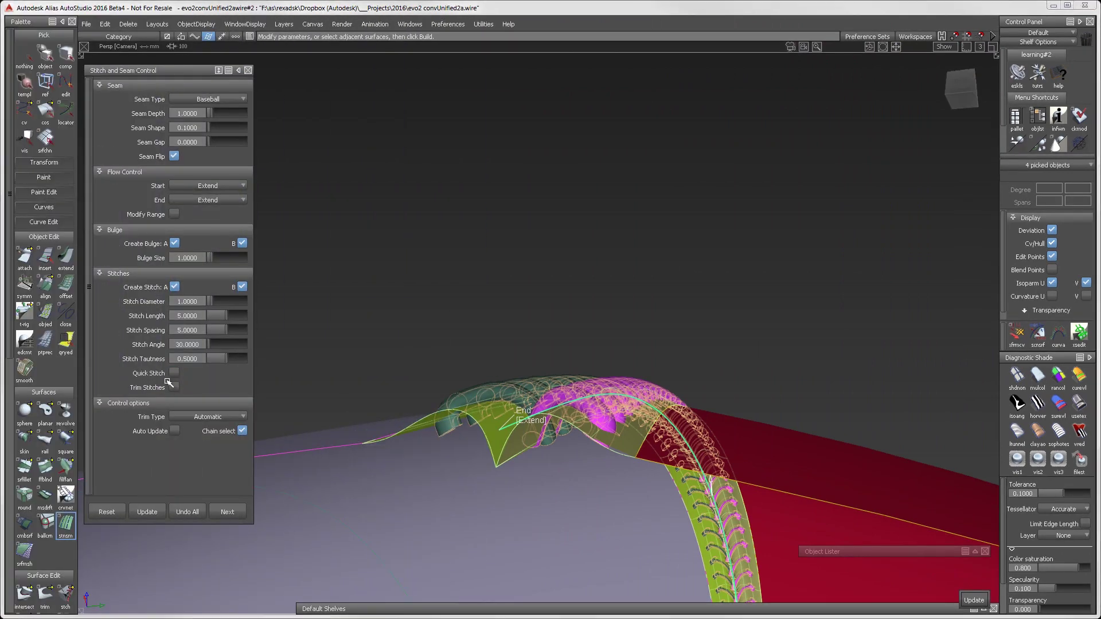
pyautogui.click(173, 387)
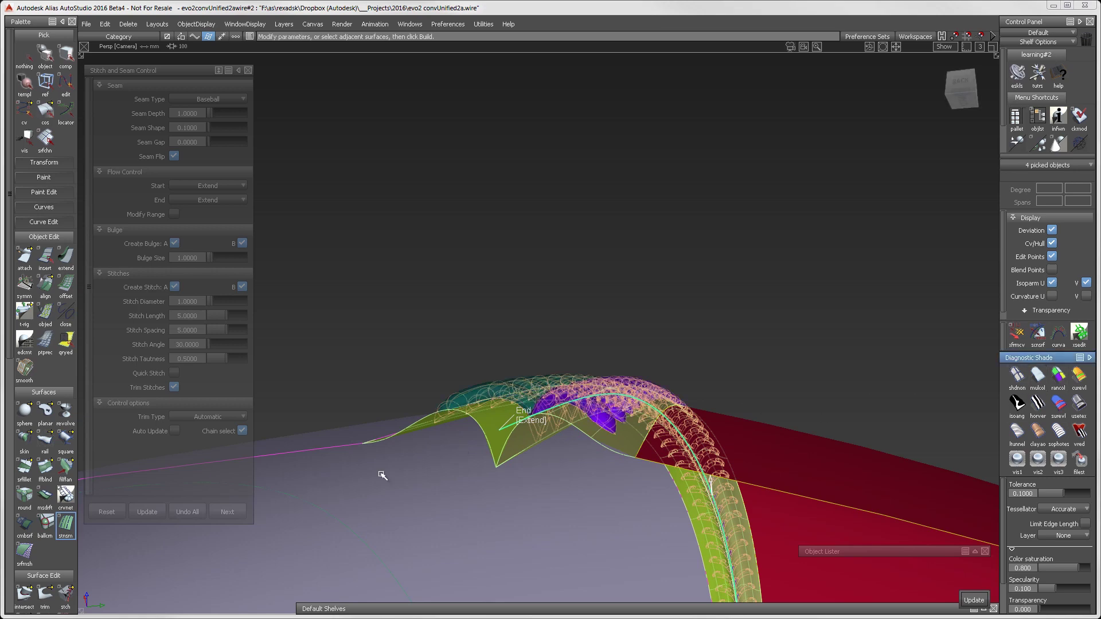
# Step: Tumble out to see the whole seam and switch the display to Shade (Quality)
pyautogui.keyDown('alt'); pyautogui.keyDown('shift'); pyautogui.moveTo(380, 474); pyautogui.dragTo(458, 436); pyautogui.keyUp('shift'); pyautogui.keyUp('alt')
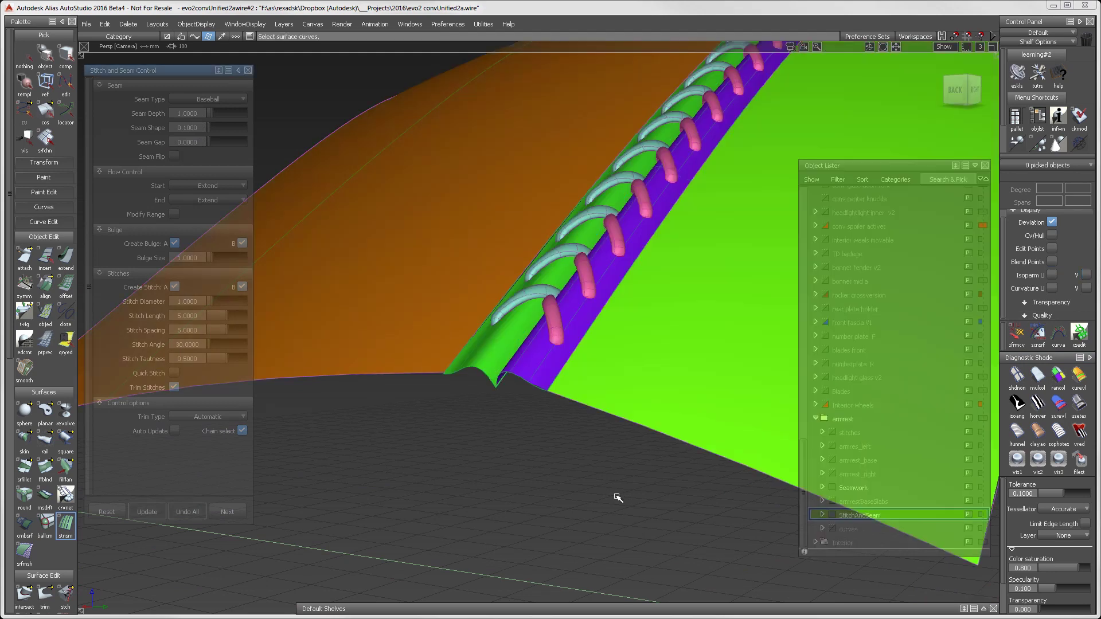
pyautogui.keyDown('ctrl'); pyautogui.keyDown('shift'); pyautogui.moveTo(553, 470); pyautogui.dragTo(580, 459); pyautogui.keyUp('shift'); pyautogui.keyUp('ctrl')
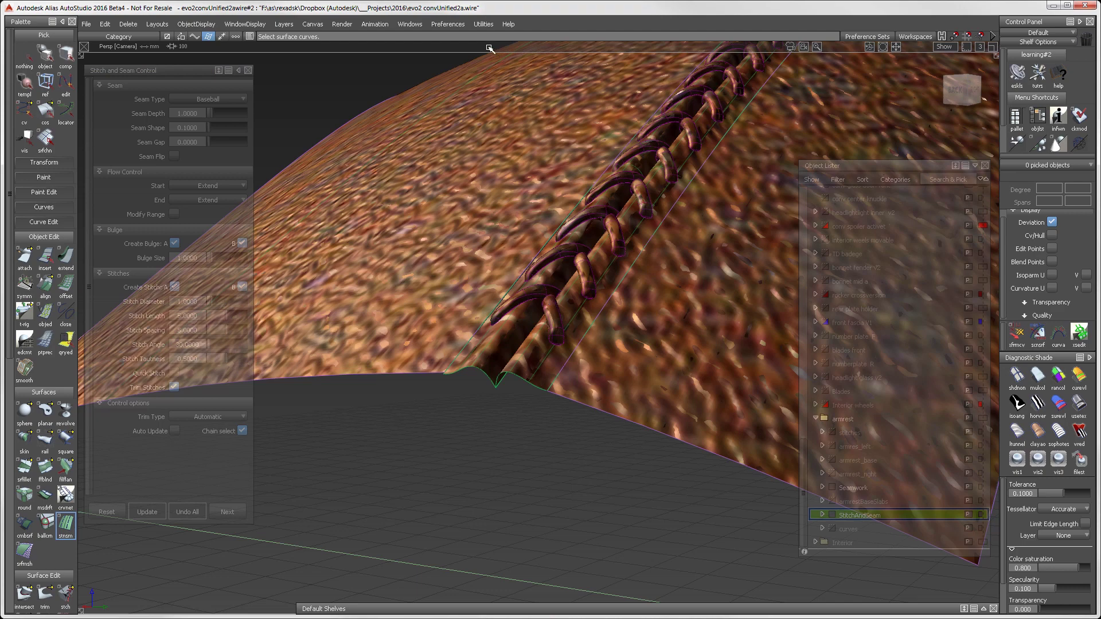
pyautogui.click(448, 24)
# Step: Switch to the Visualize workflow and expand StitchAndSeam > autostitch in the Object Lister
pyautogui.moveTo(494, 41)
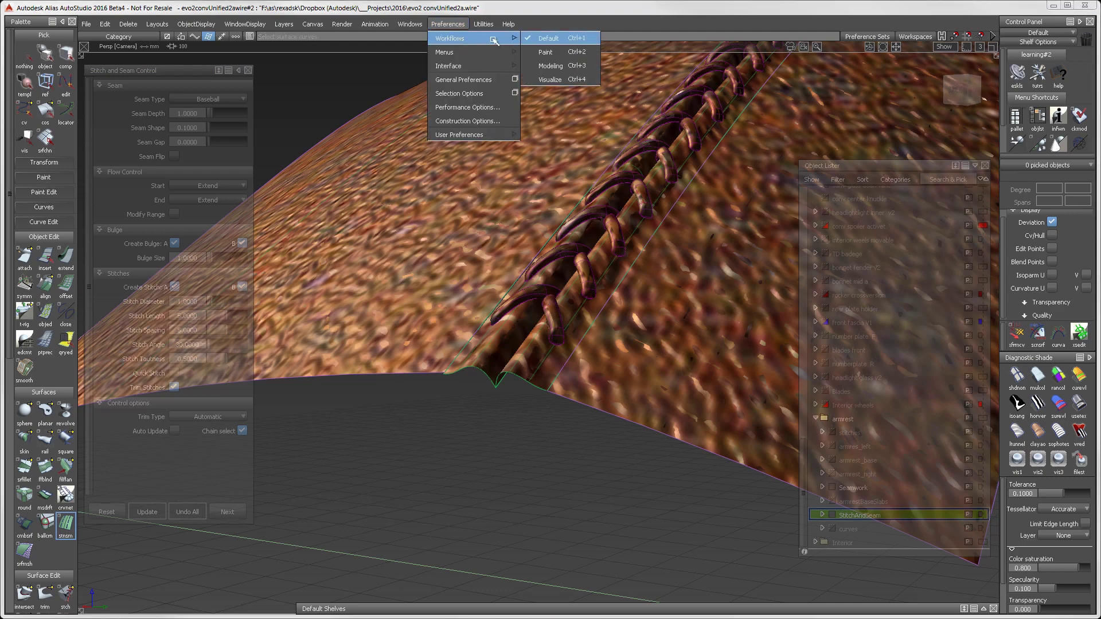
pyautogui.click(550, 79)
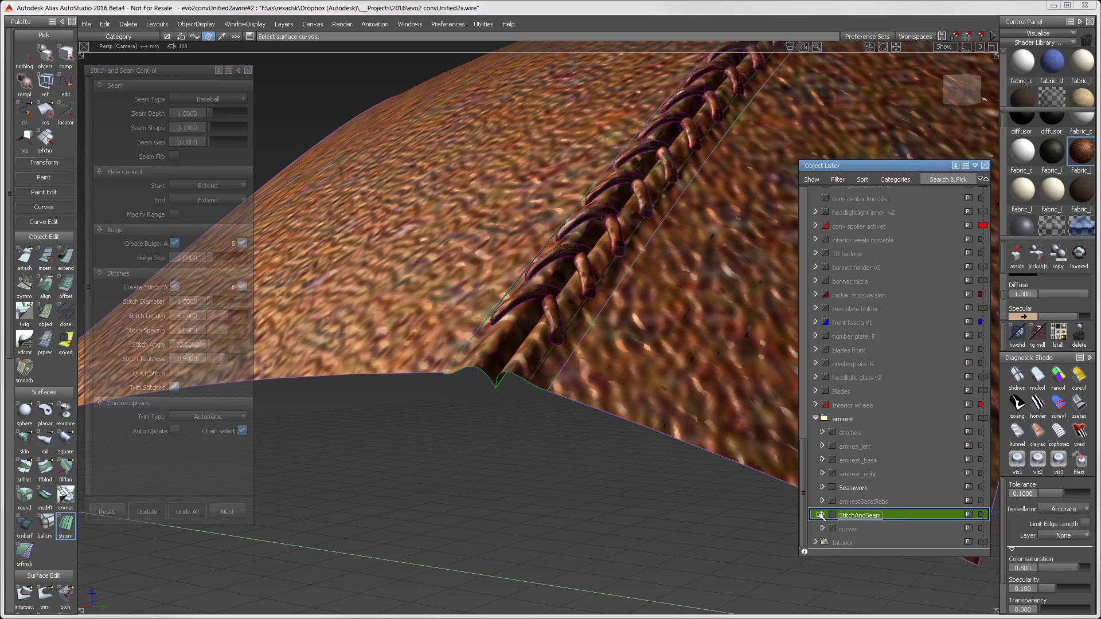
pyautogui.click(818, 514)
pyautogui.scroll(-1, 822, 514)
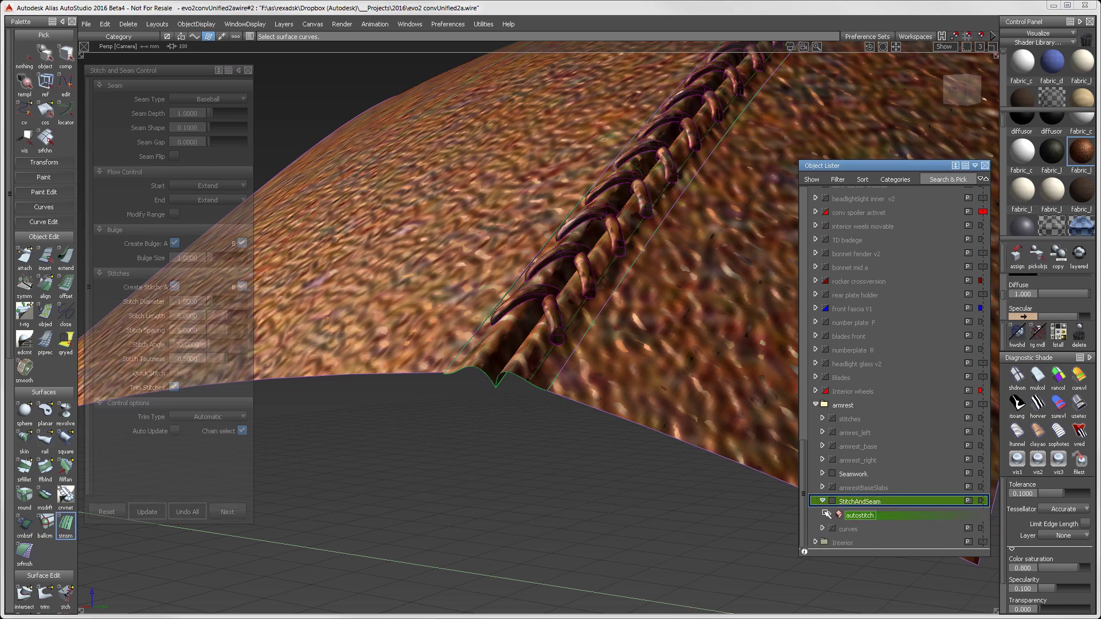
pyautogui.click(825, 514)
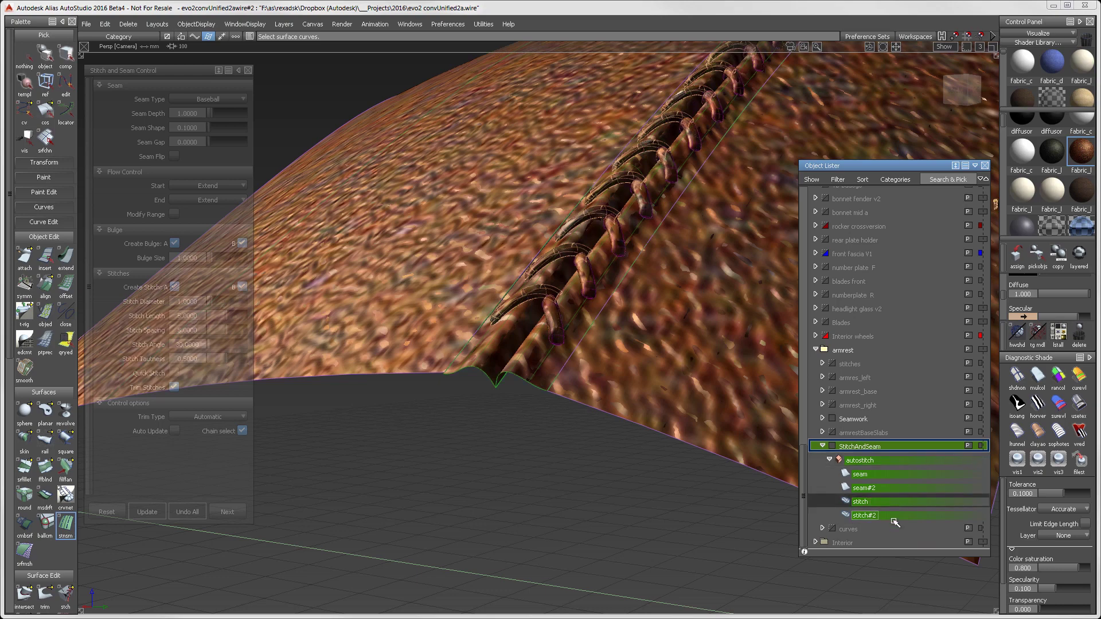
# Step: Assign the light fabric shader to both stitch and stitch#2
pyautogui.click(1051, 191)
pyautogui.click(1017, 254)
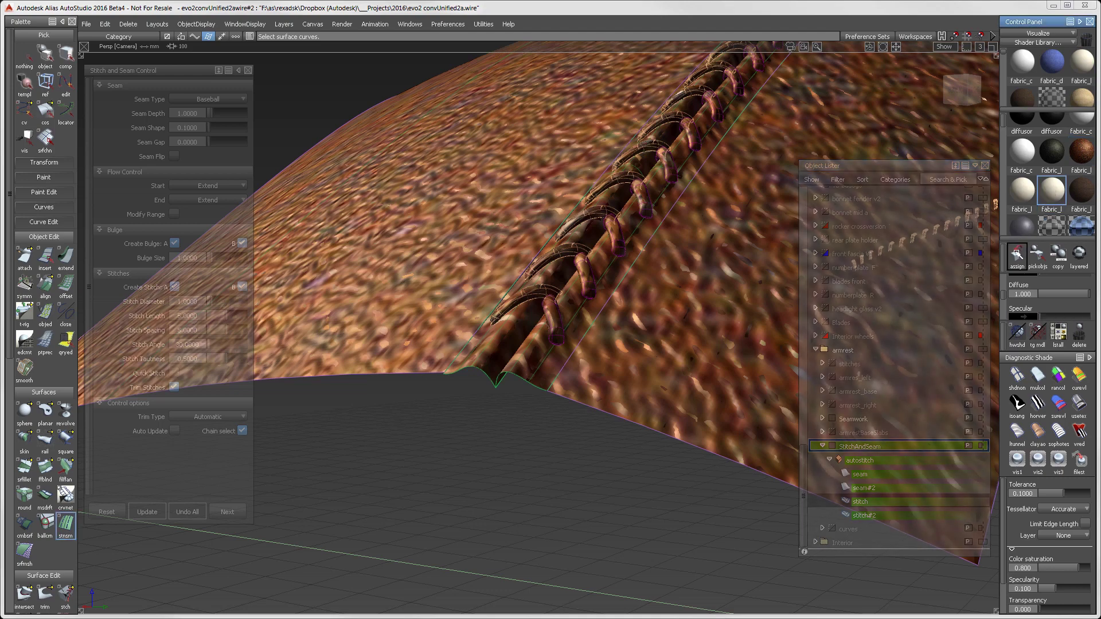
pyautogui.click(863, 515)
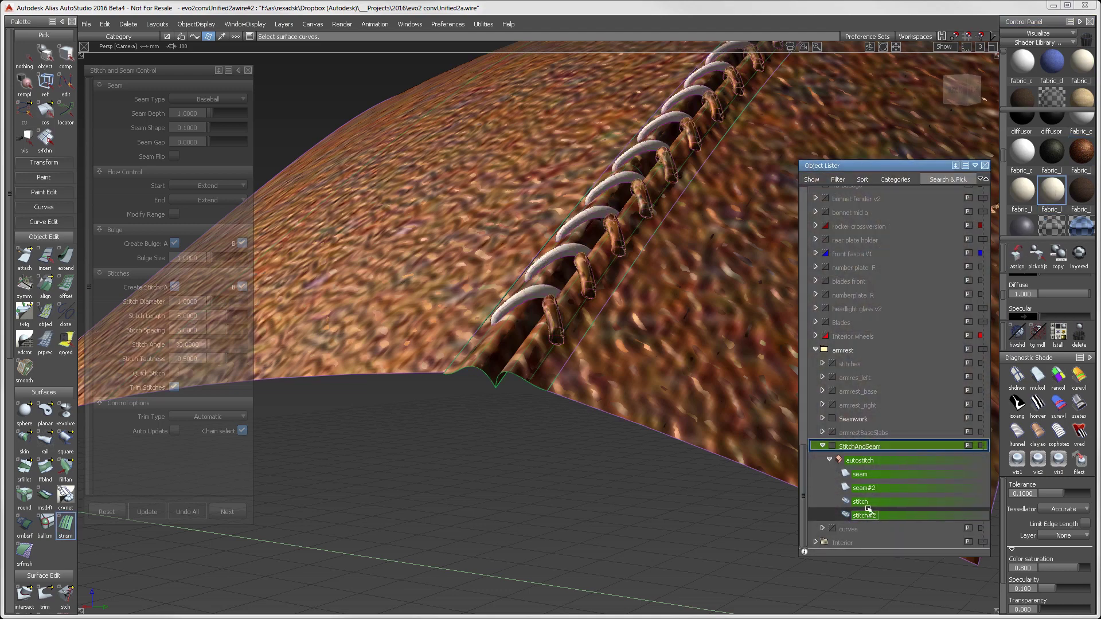
pyautogui.click(1015, 256)
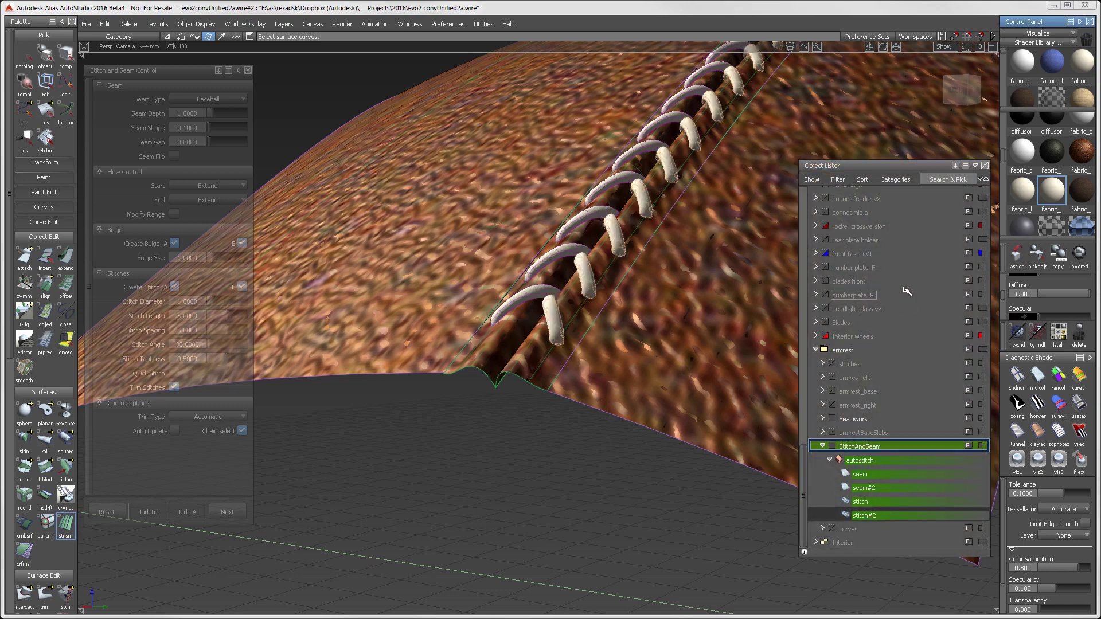
# Step: Collapse the Object Lister and return to the Default workflow
pyautogui.doubleClick(938, 169)
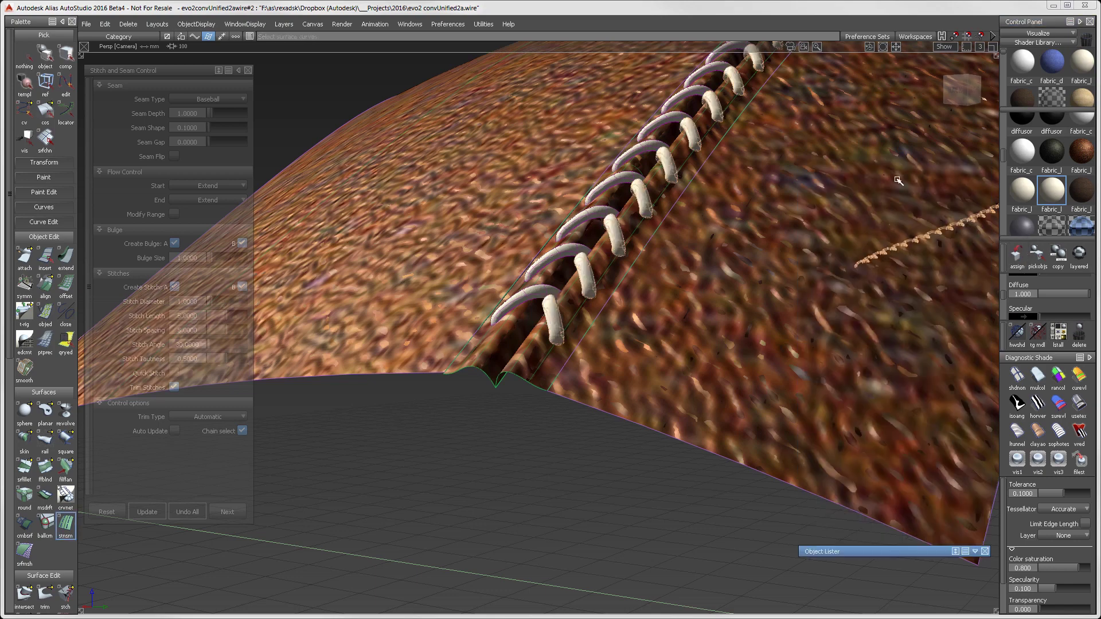
pyautogui.click(457, 23)
pyautogui.moveTo(457, 38)
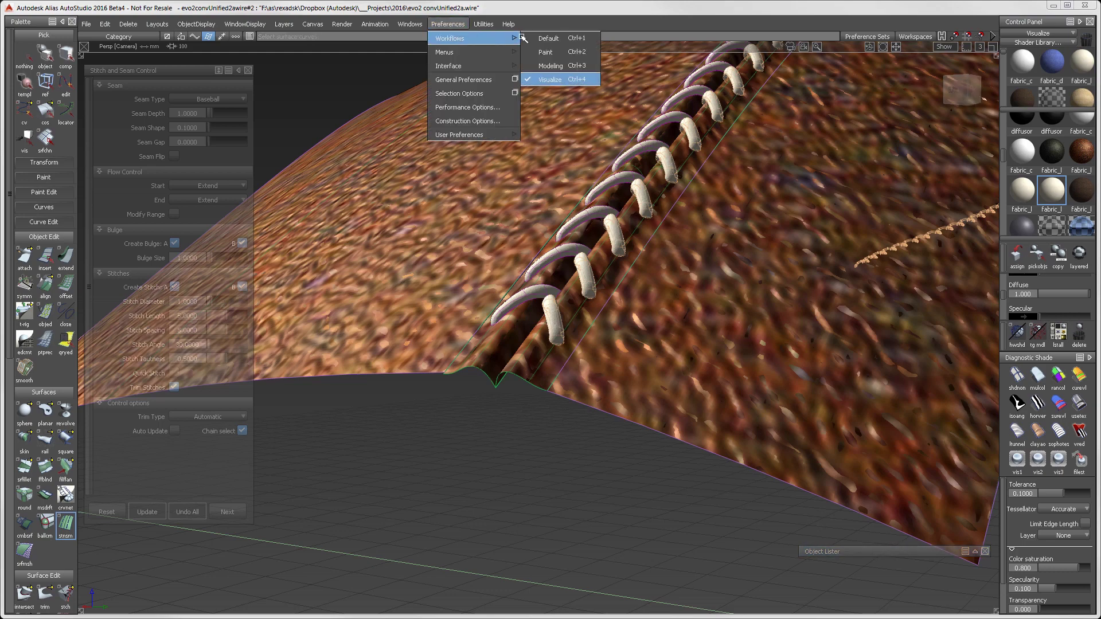
pyautogui.click(524, 38)
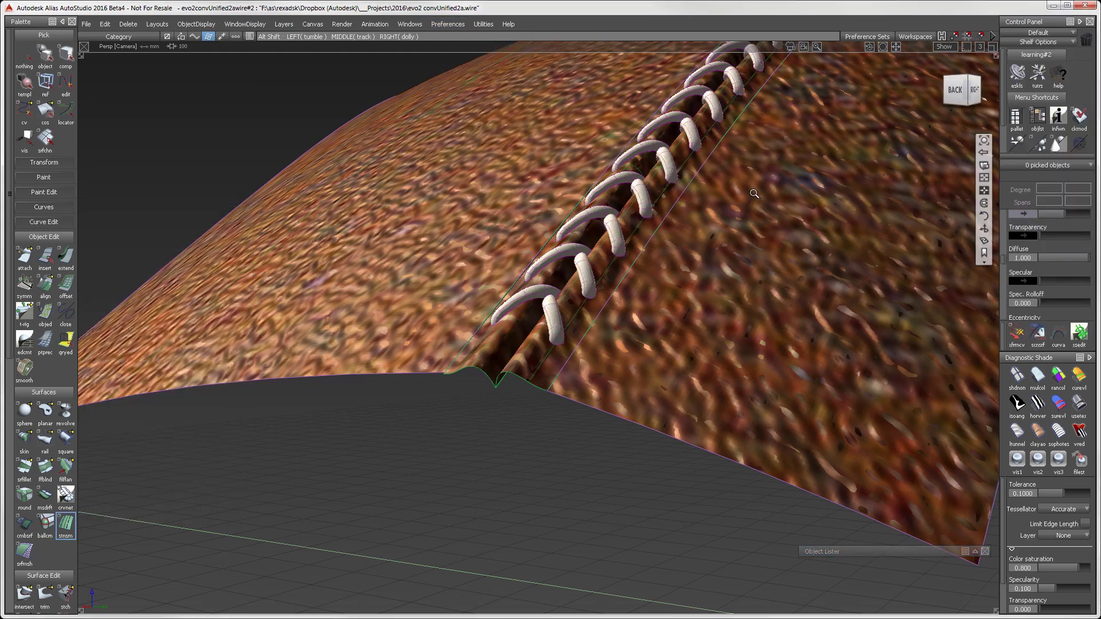